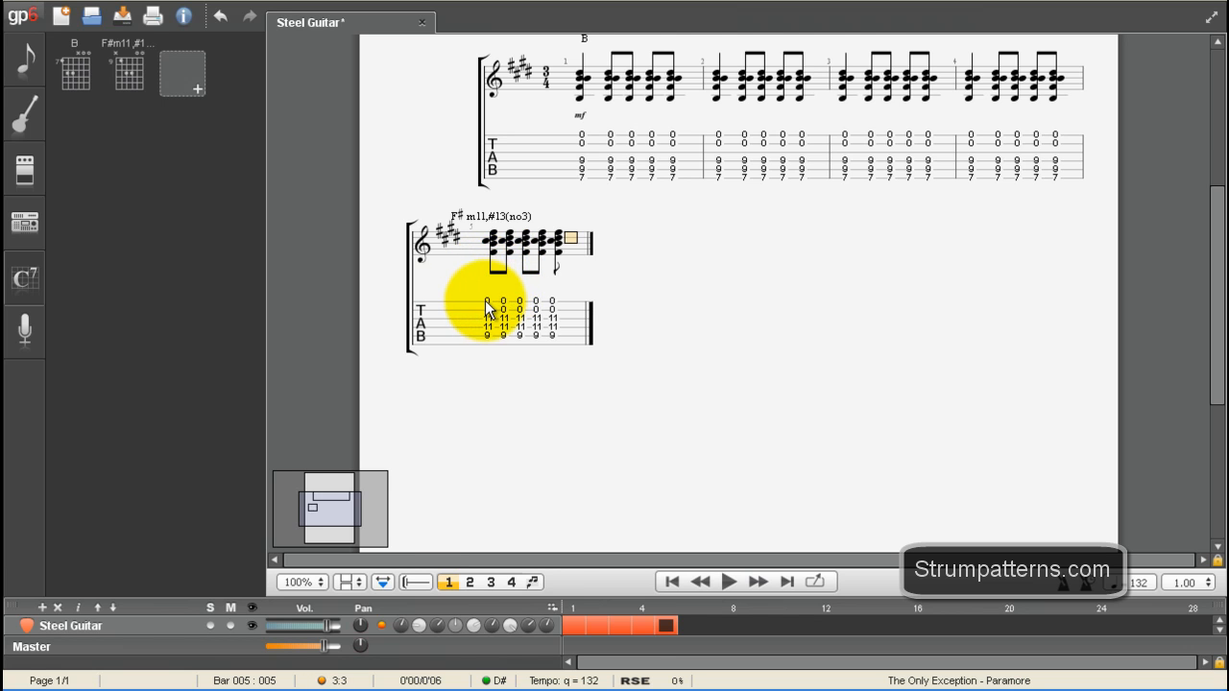
Step: Change the first chord of bar 5 to a quarter note and duplicate the whole bar into bar 6
click(485, 296)
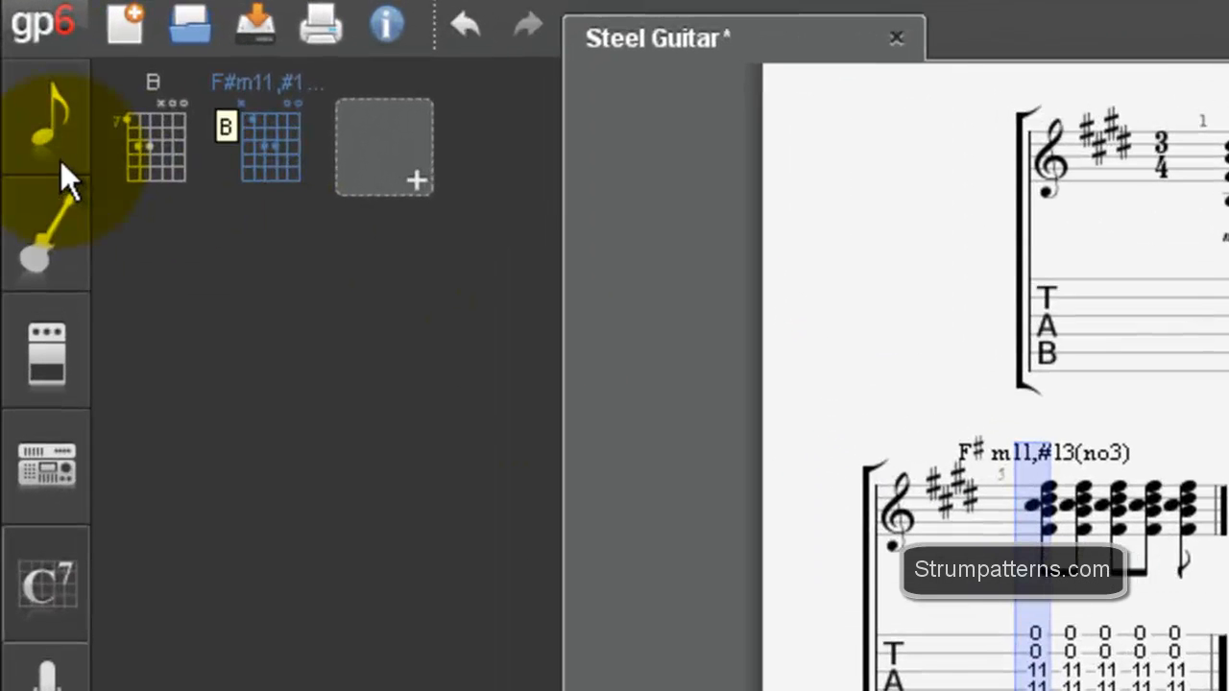
click(55, 152)
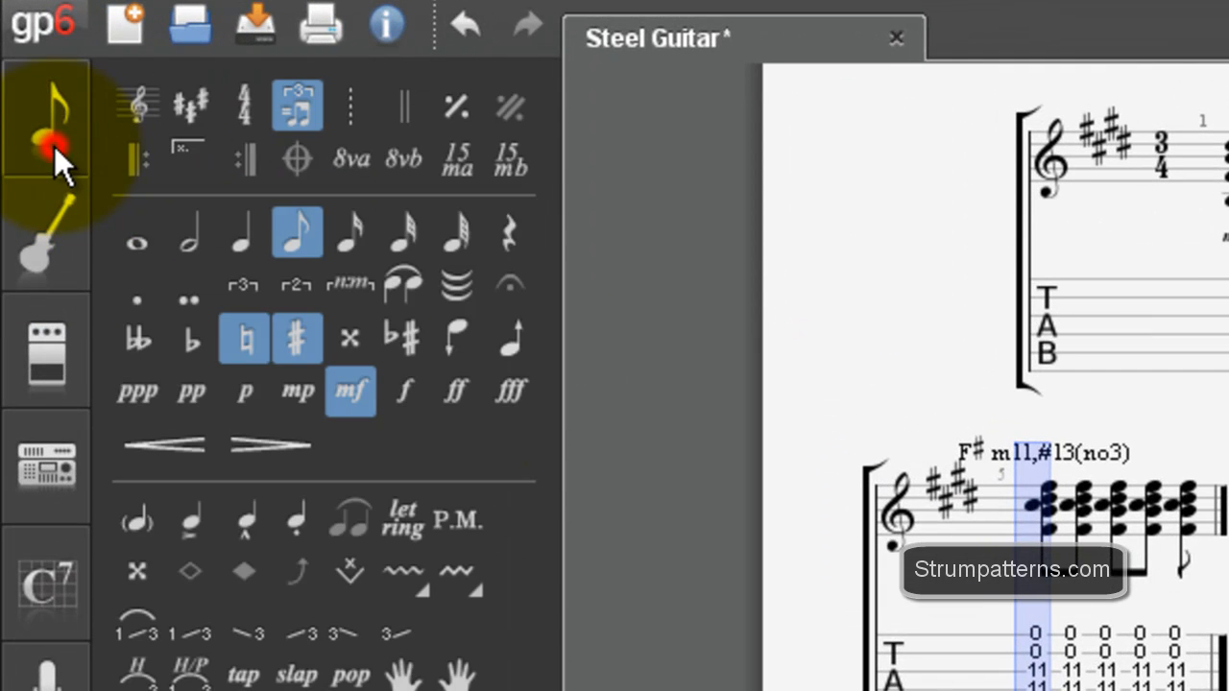
click(252, 233)
drag(986, 582, 1220, 666)
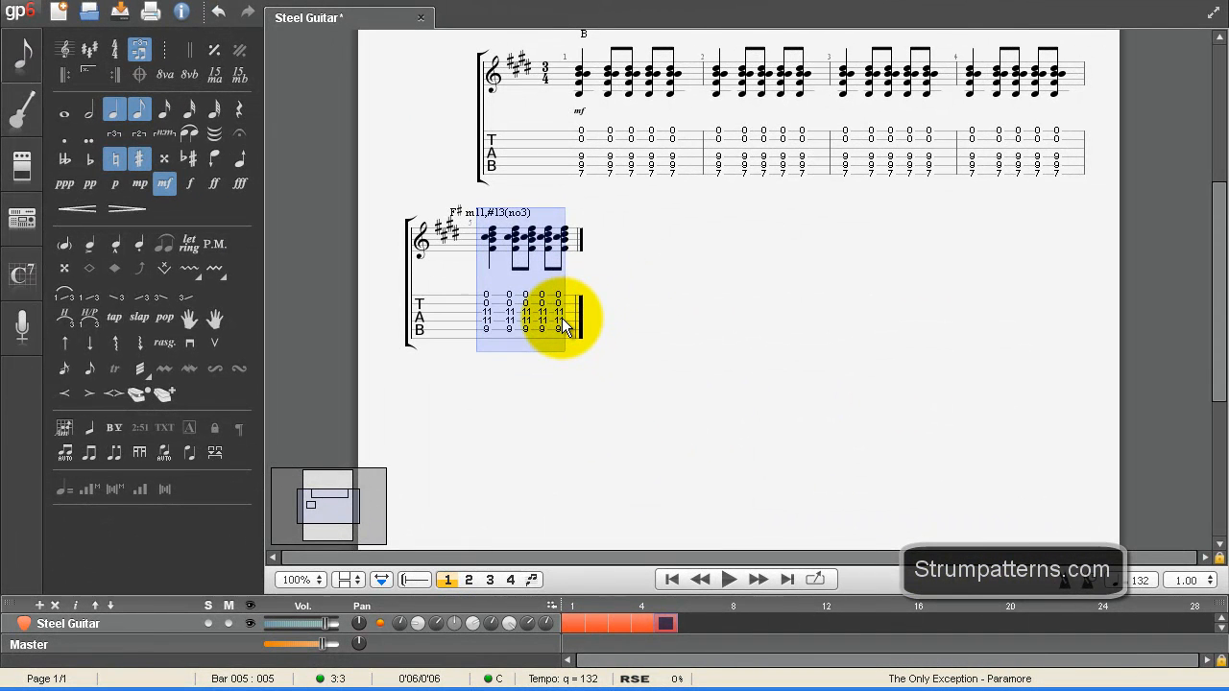
key(Right)
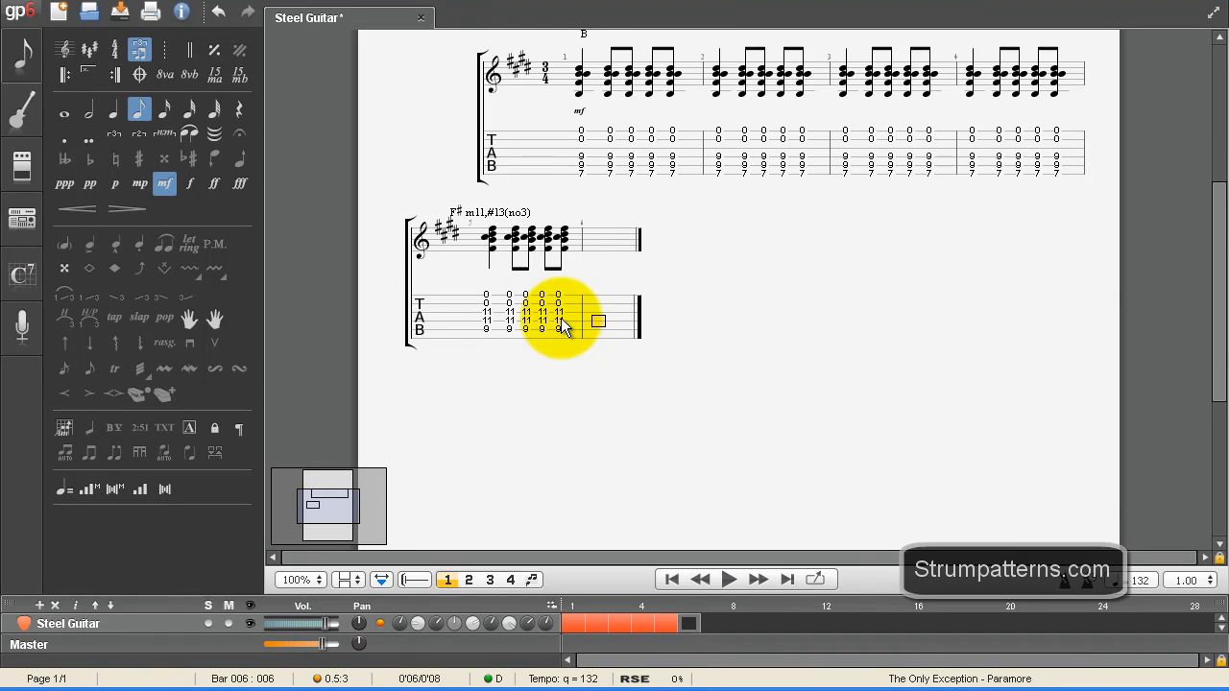
key(ctrl+v)
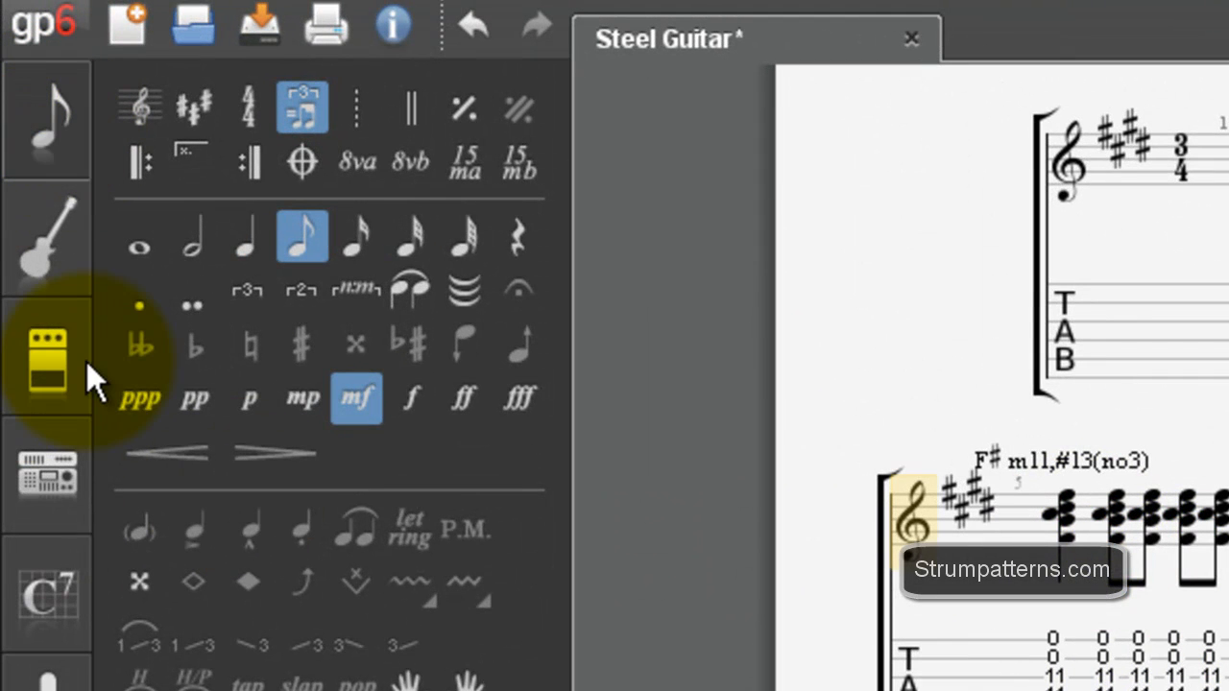
Step: Build a new chord diagram with the fifth string at fret 7, fourth and third strings at fret 9, and the two highest strings open
click(63, 580)
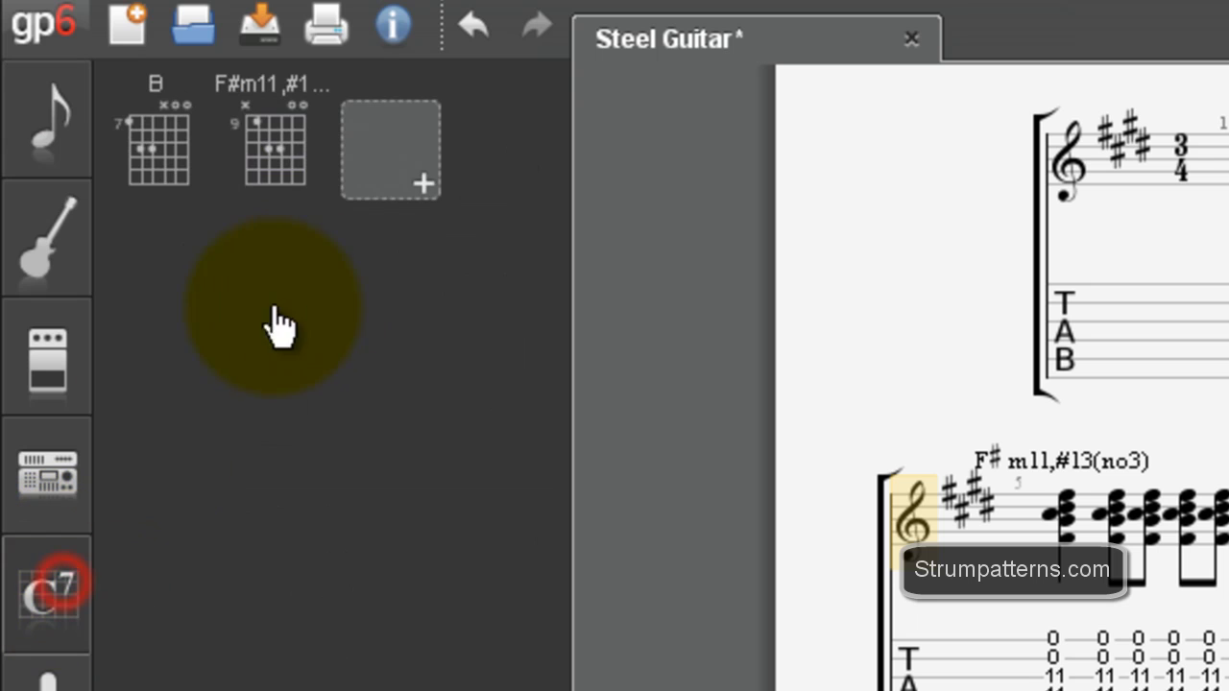
click(408, 192)
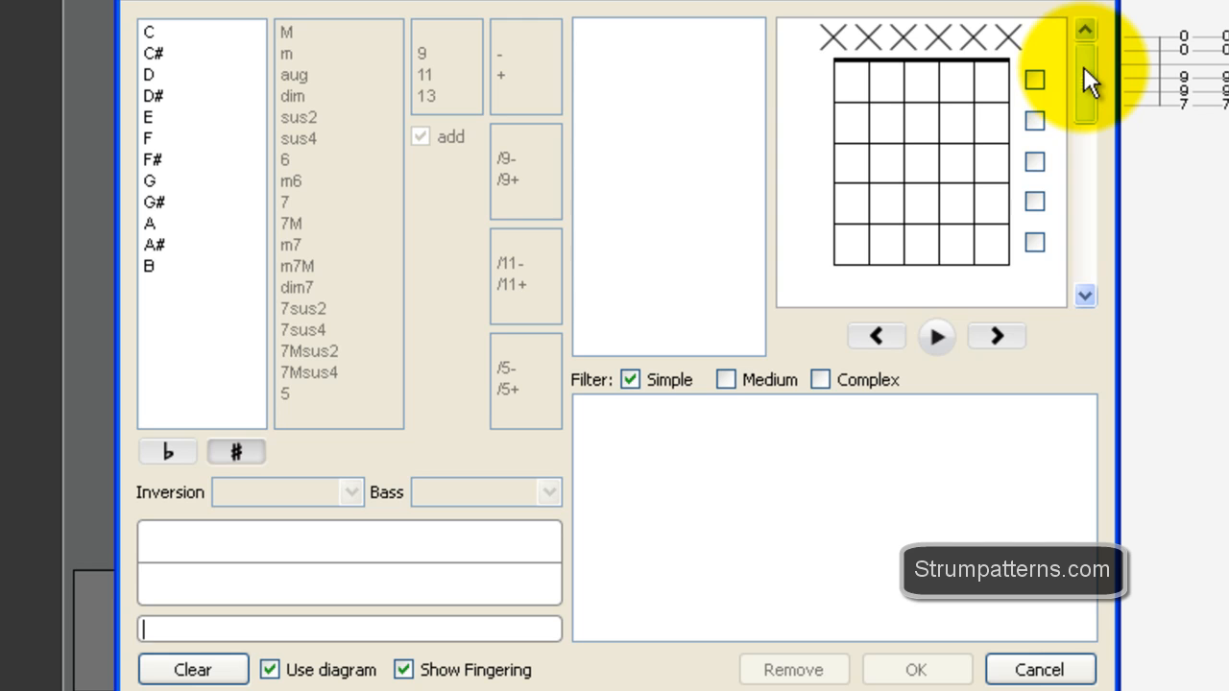
drag(1083, 66, 1085, 122)
click(867, 82)
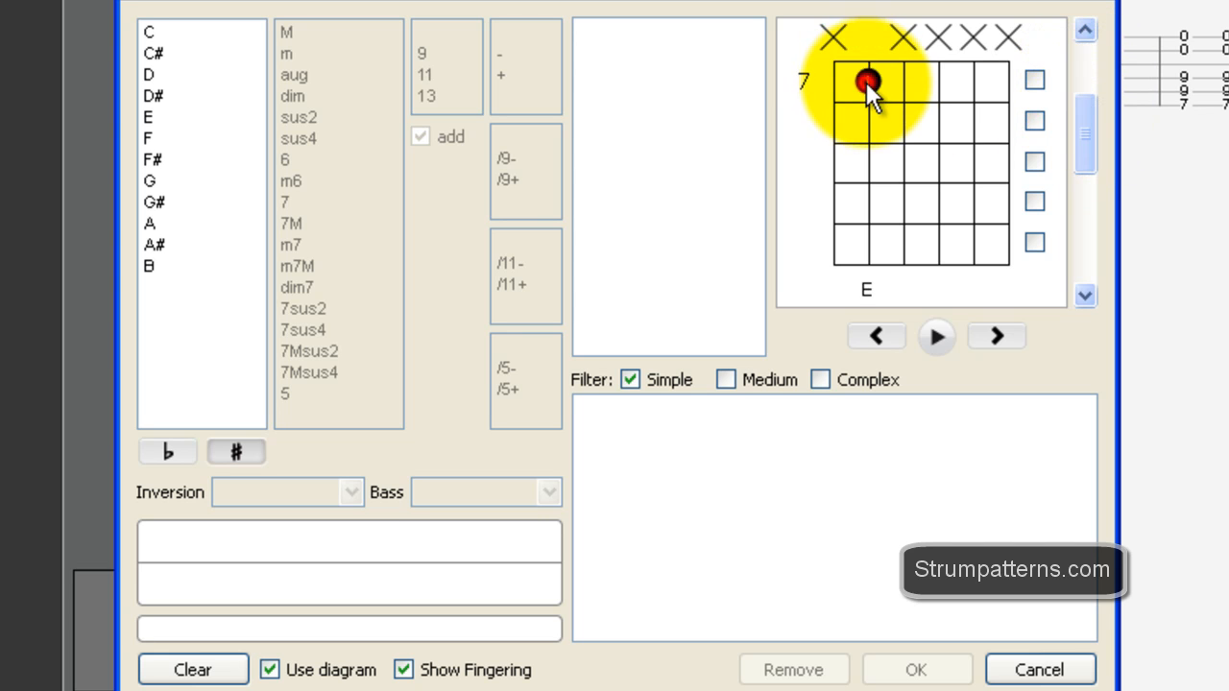
click(900, 163)
click(935, 169)
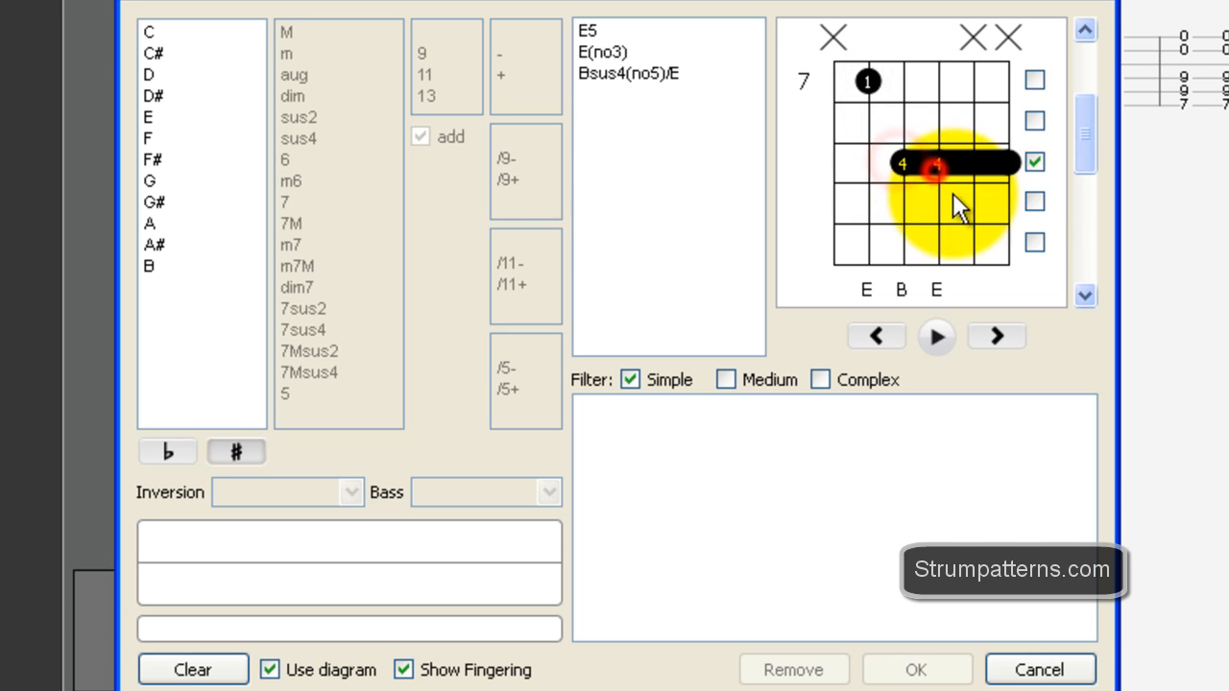
click(1035, 163)
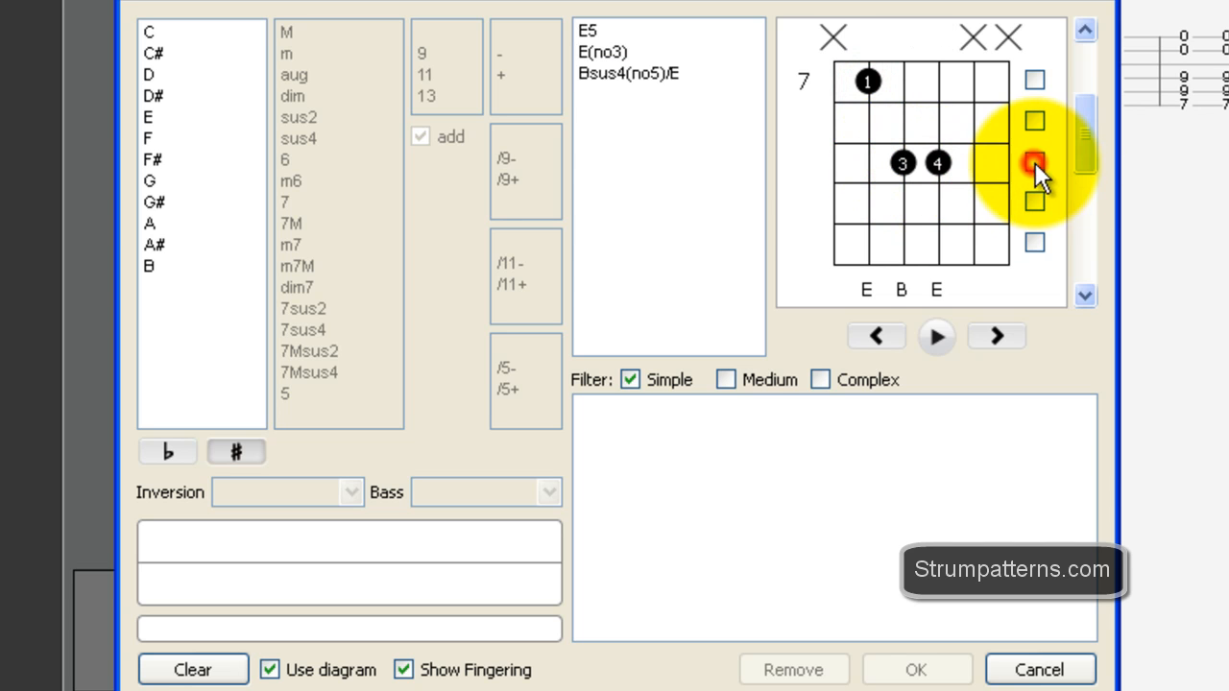
click(973, 38)
click(1010, 38)
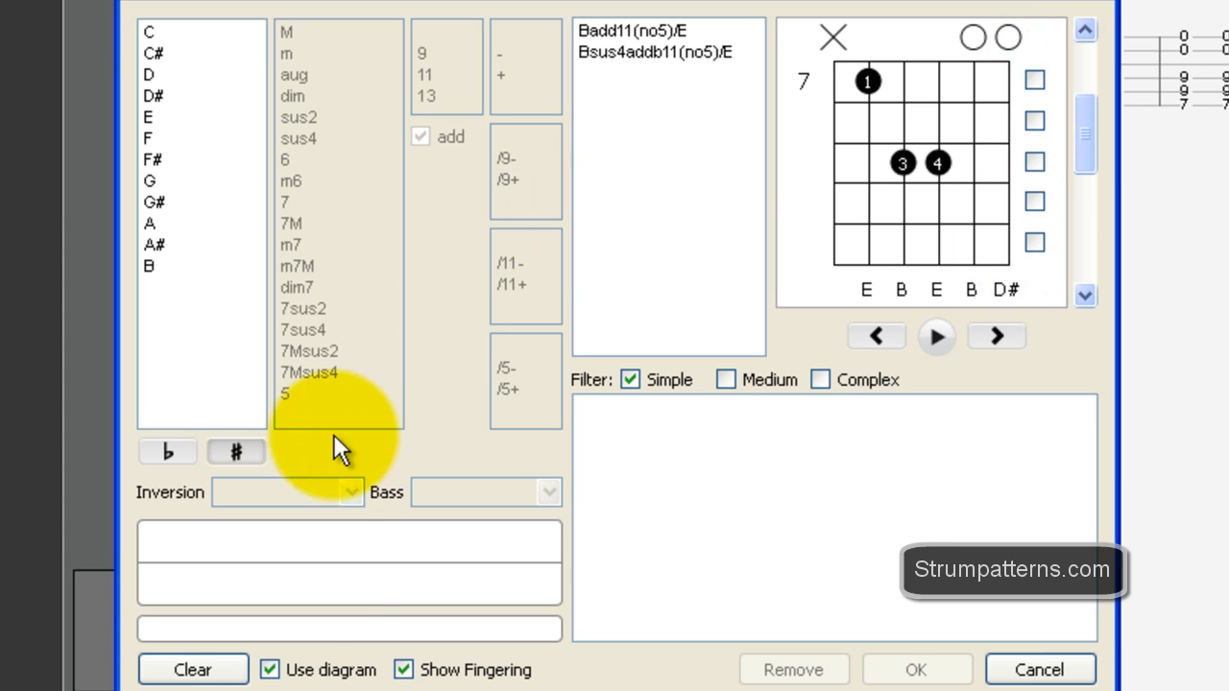
Step: Name the new chord Emaj7(no3) and add it to the chord collection
click(252, 629)
text(Ema)
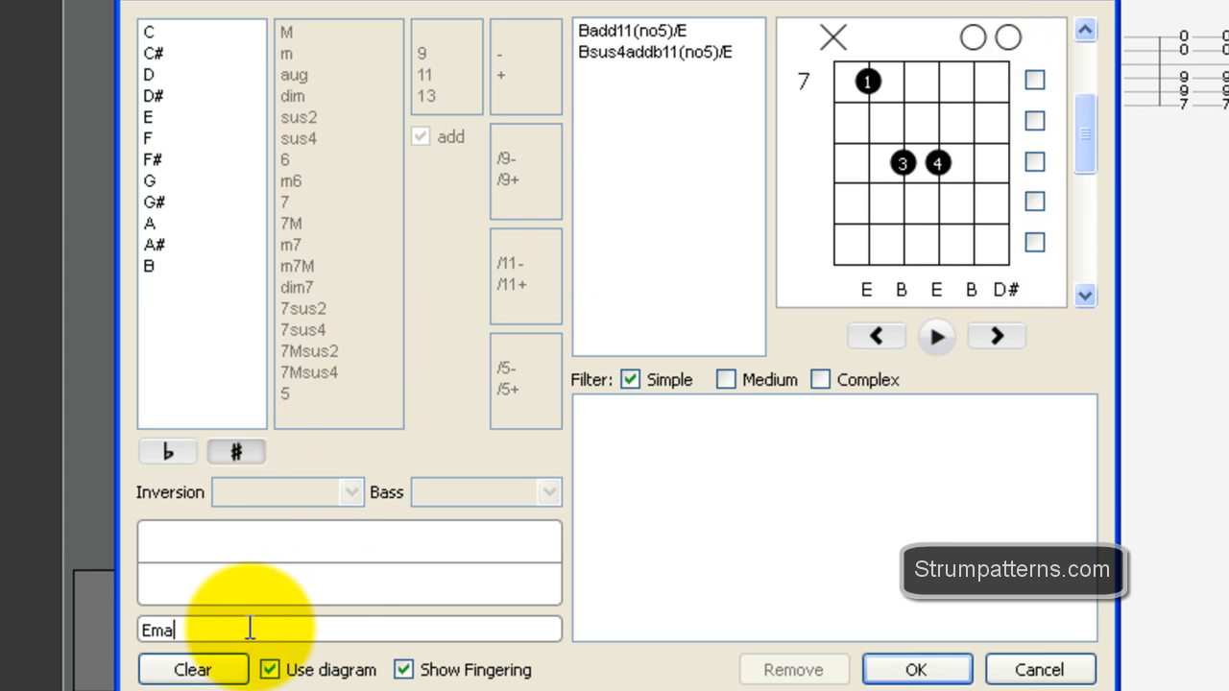
text(j7(no3)
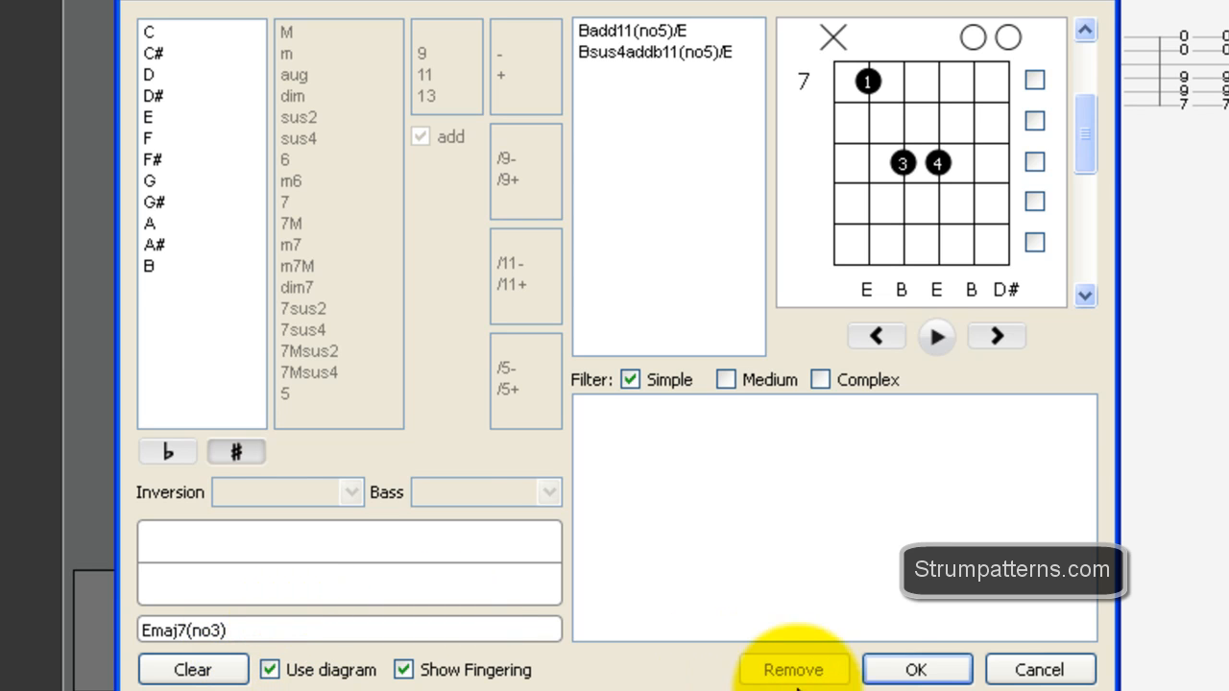
click(935, 670)
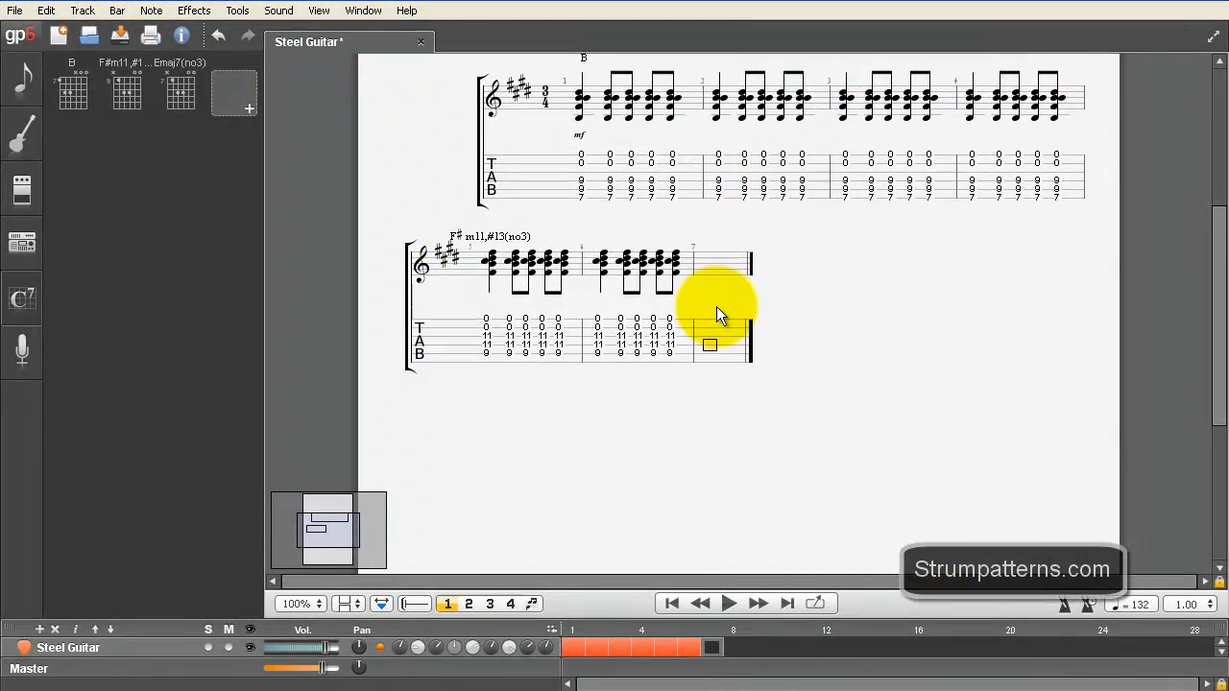
Step: Insert the Emaj7(no3) chord on the first beat of bar 7
scroll(746, 320, up, 3)
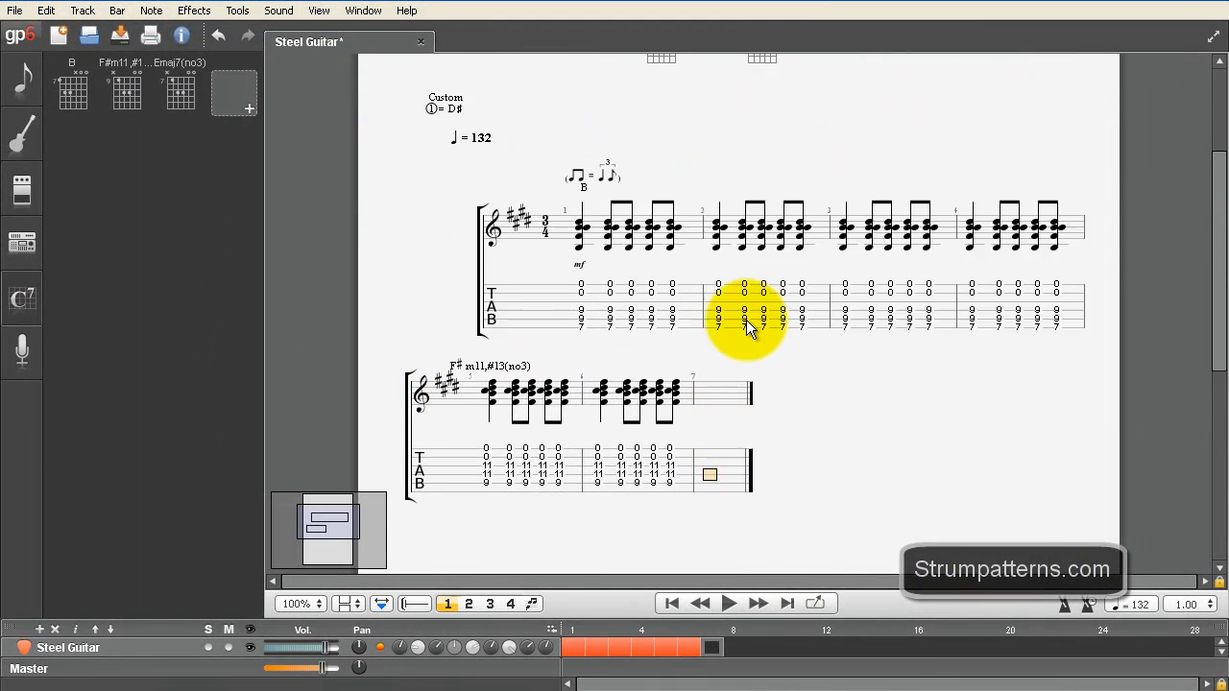
scroll(746, 319, up, 4)
scroll(782, 258, down, 3)
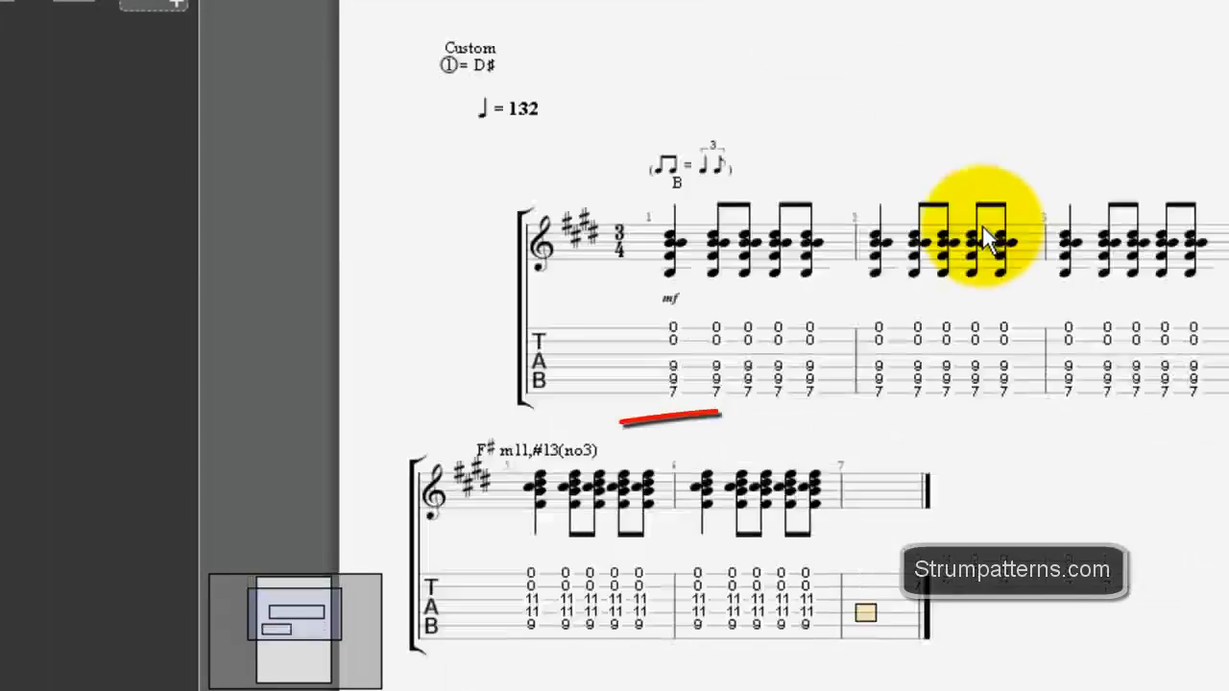
scroll(960, 289, down, 4)
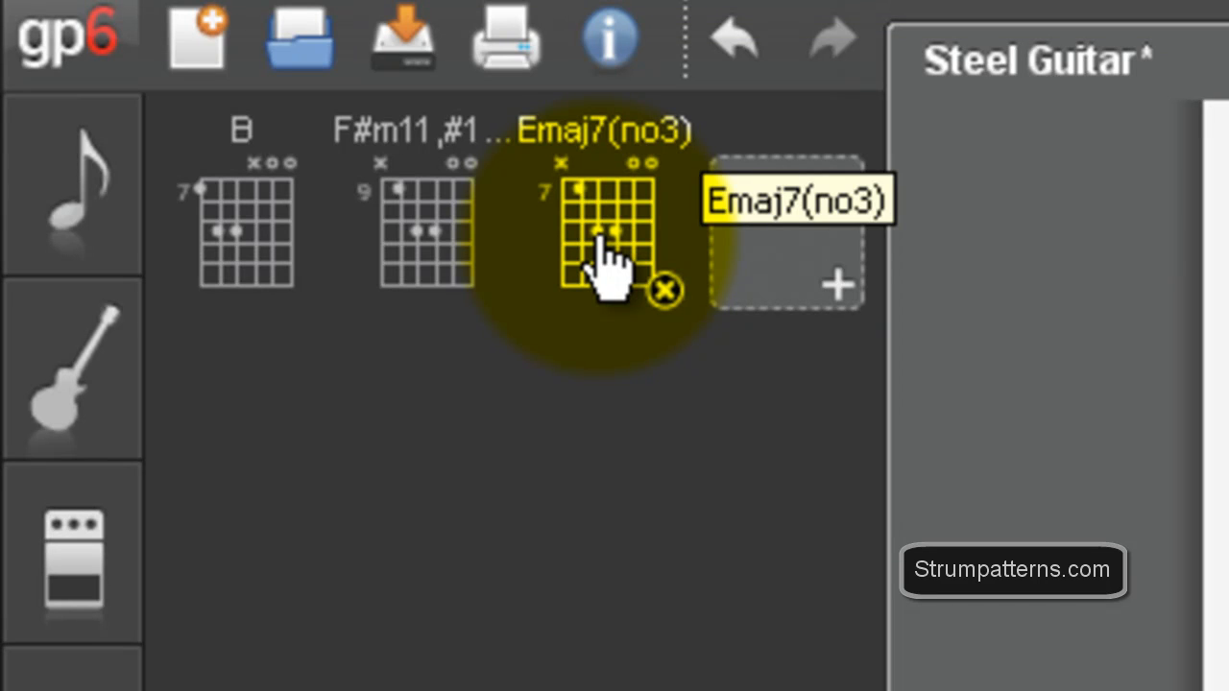
click(600, 245)
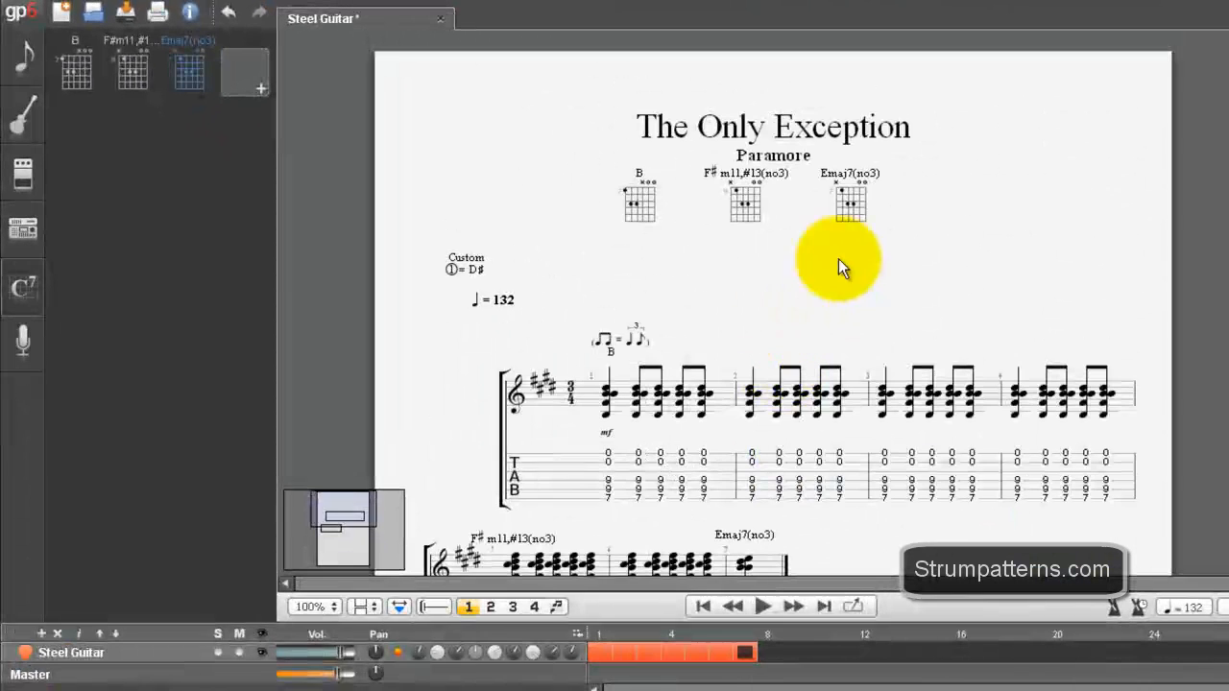
scroll(825, 442, down, 3)
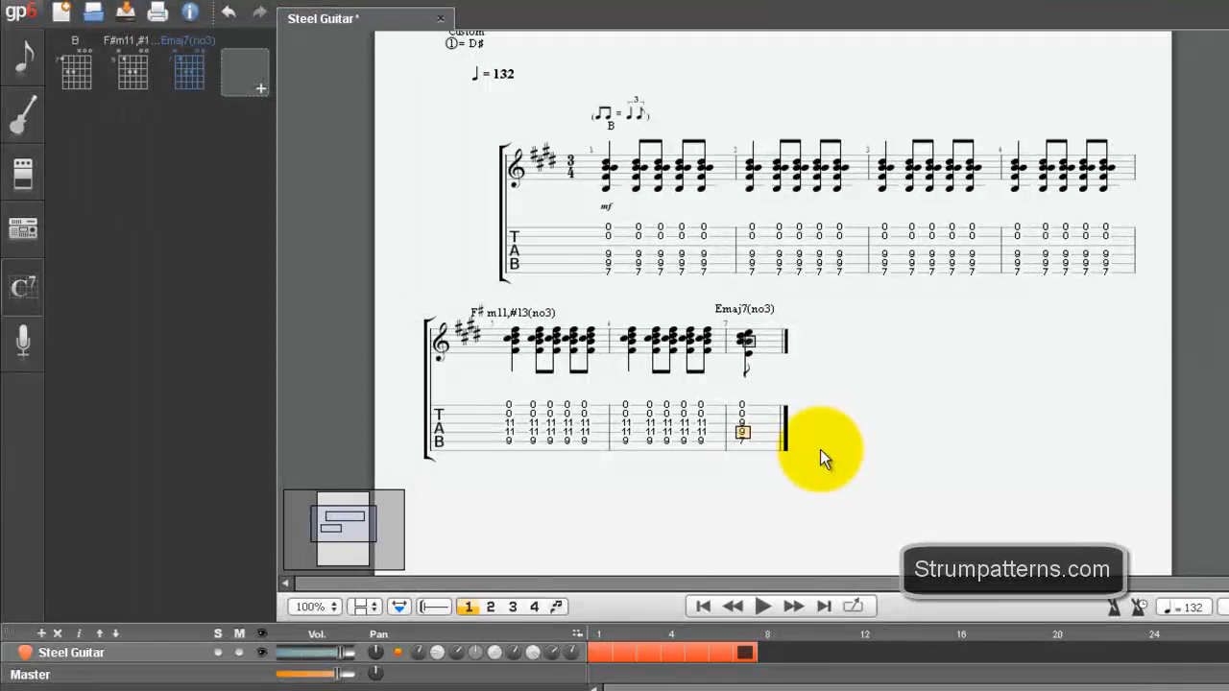
Step: Repeat the Emaj7(no3) chord in bar 7 until the bar holds five eighth-note strums
click(746, 369)
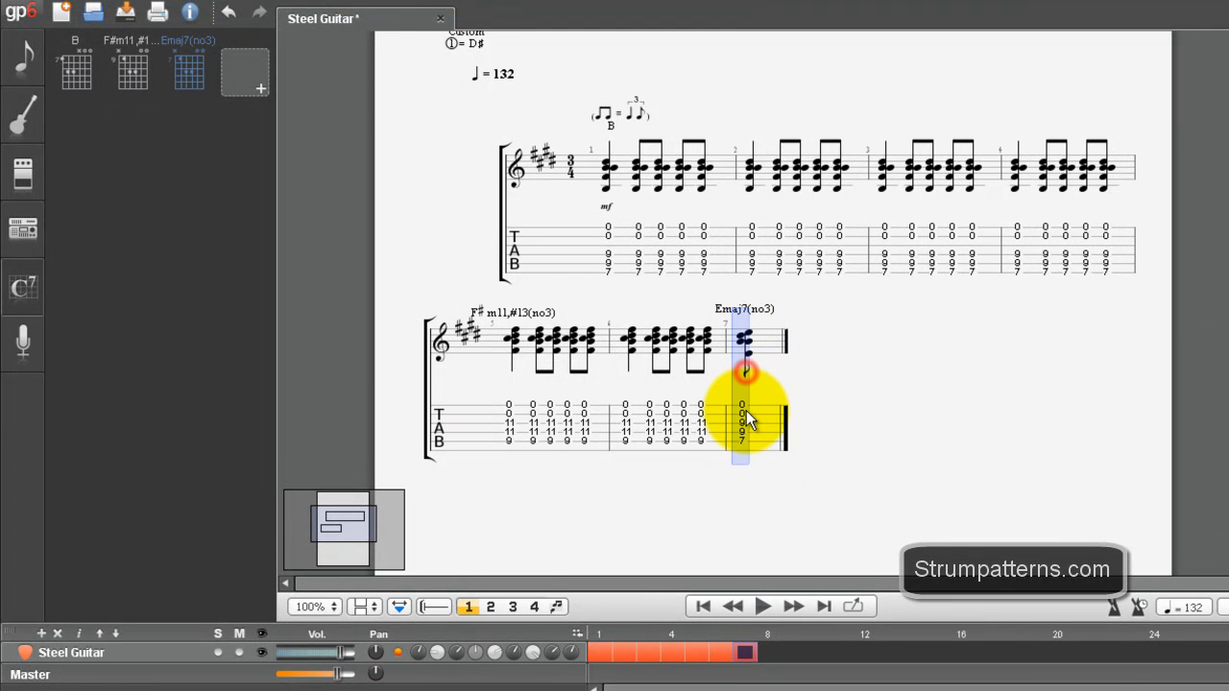
key(Right)
key(ctrl+v)
key(ctrl+v)
key(ctrl+v)
key(ctrl+v)
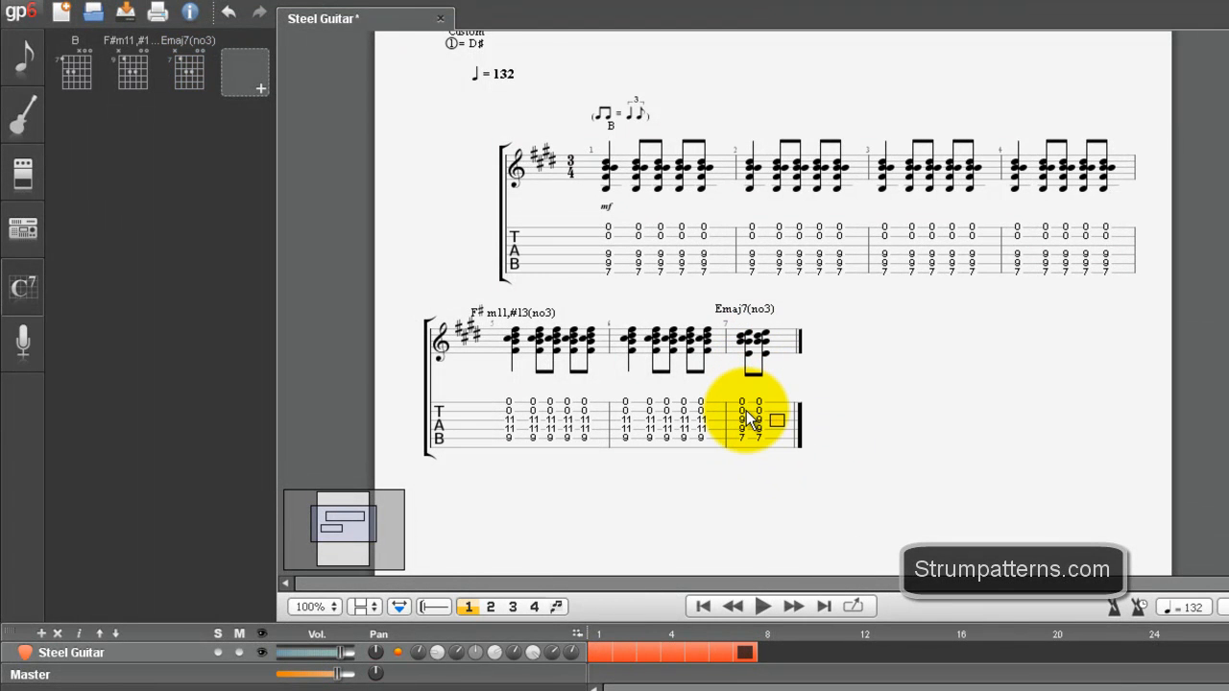
Step: Change the first Emaj7(no3) chord of bar 7 to a quarter note
click(741, 405)
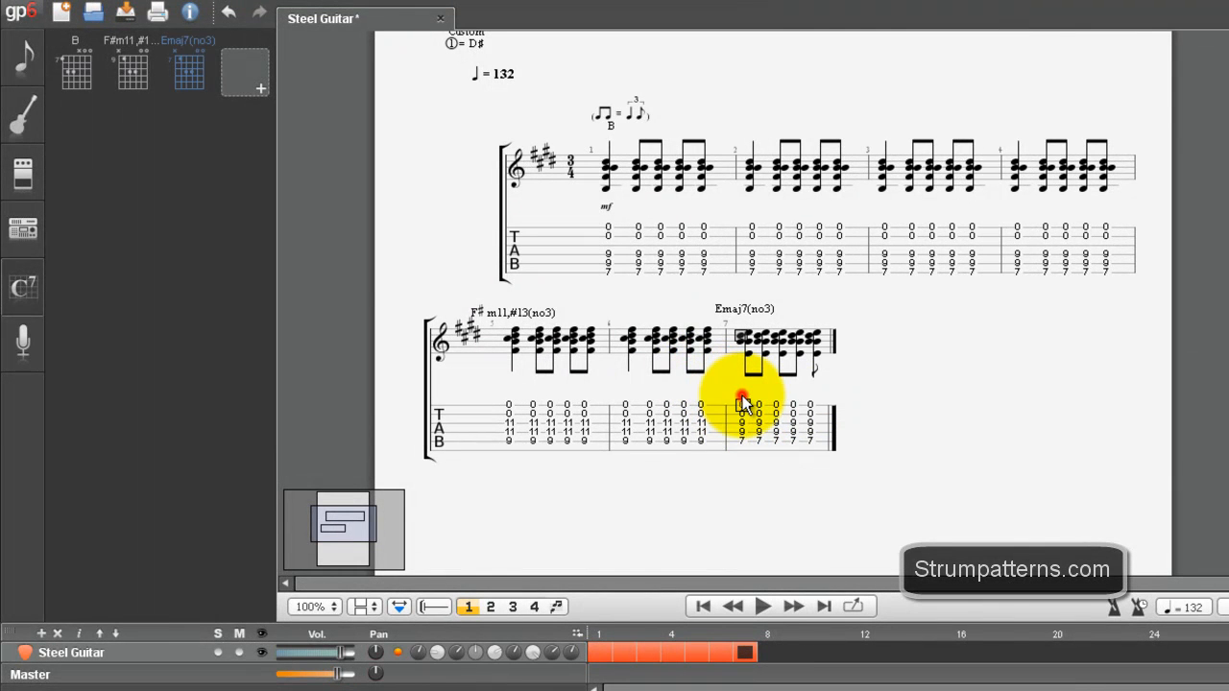
click(23, 53)
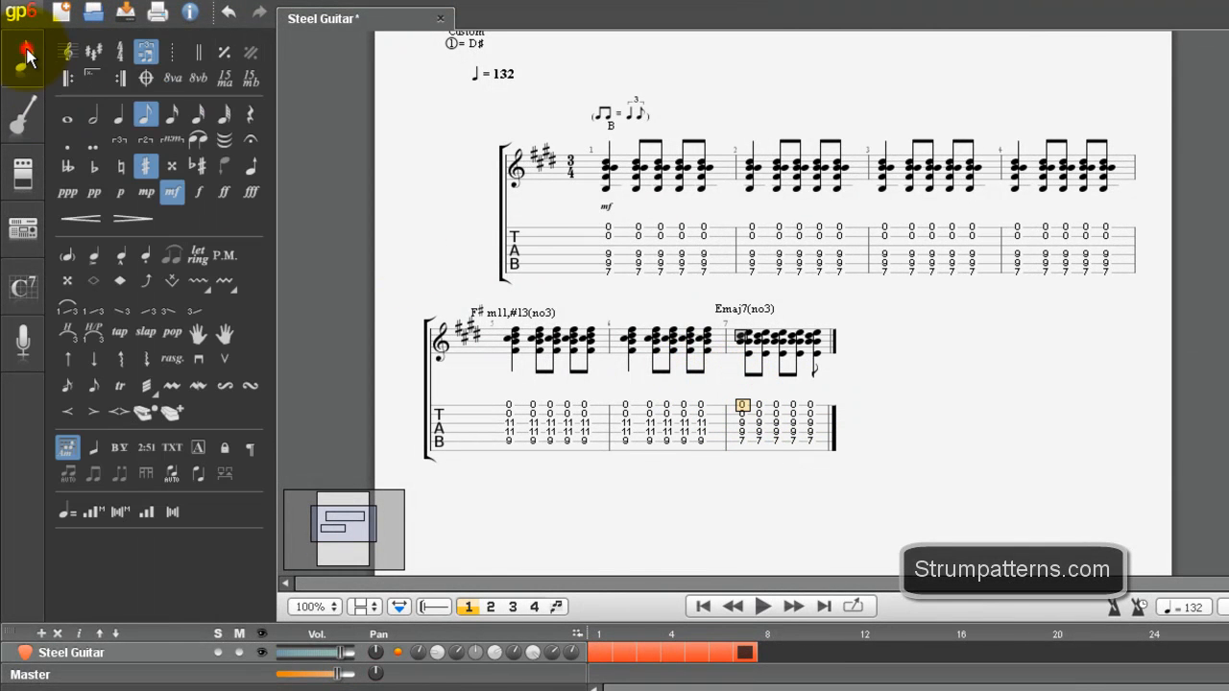
click(120, 118)
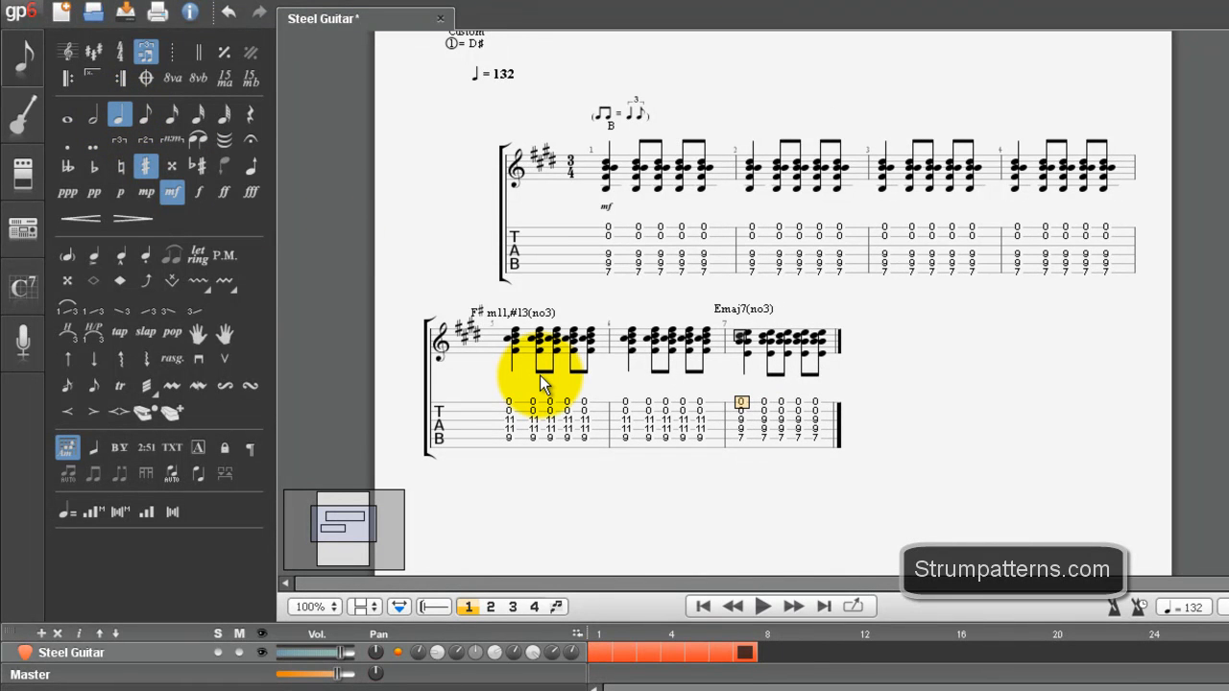
Step: Copy the complete Emaj7(no3) strumming pattern of bar 7 into bar 8
click(765, 403)
click(815, 420)
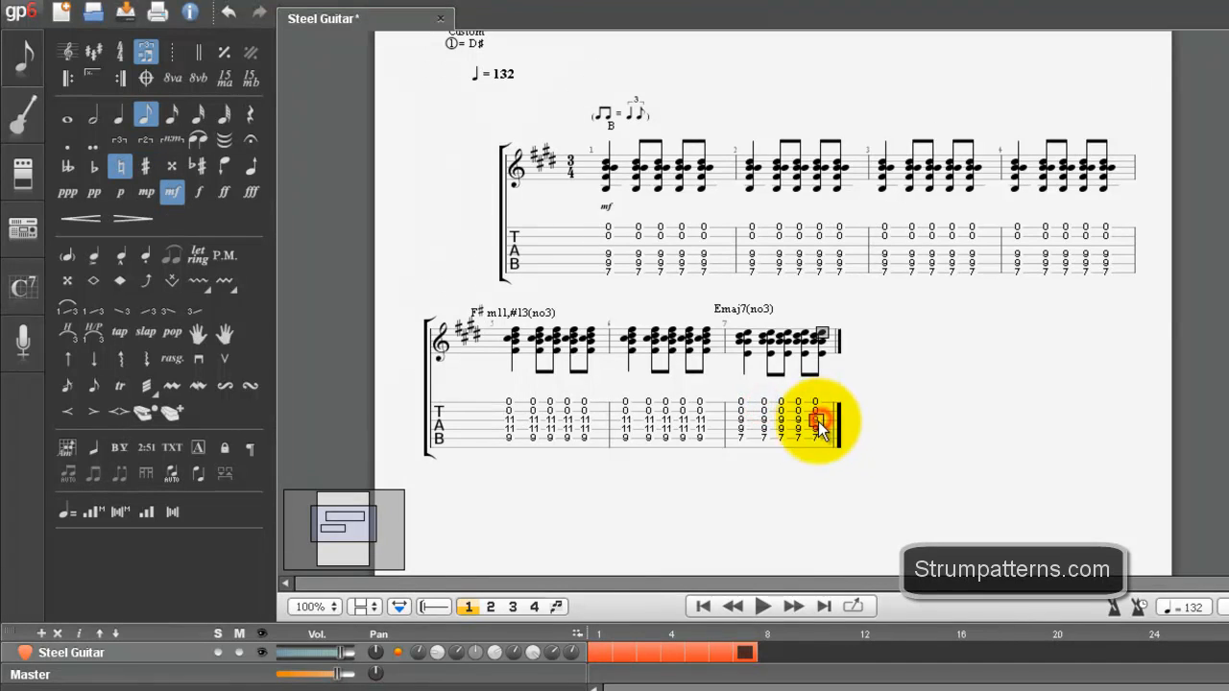
drag(738, 401, 811, 427)
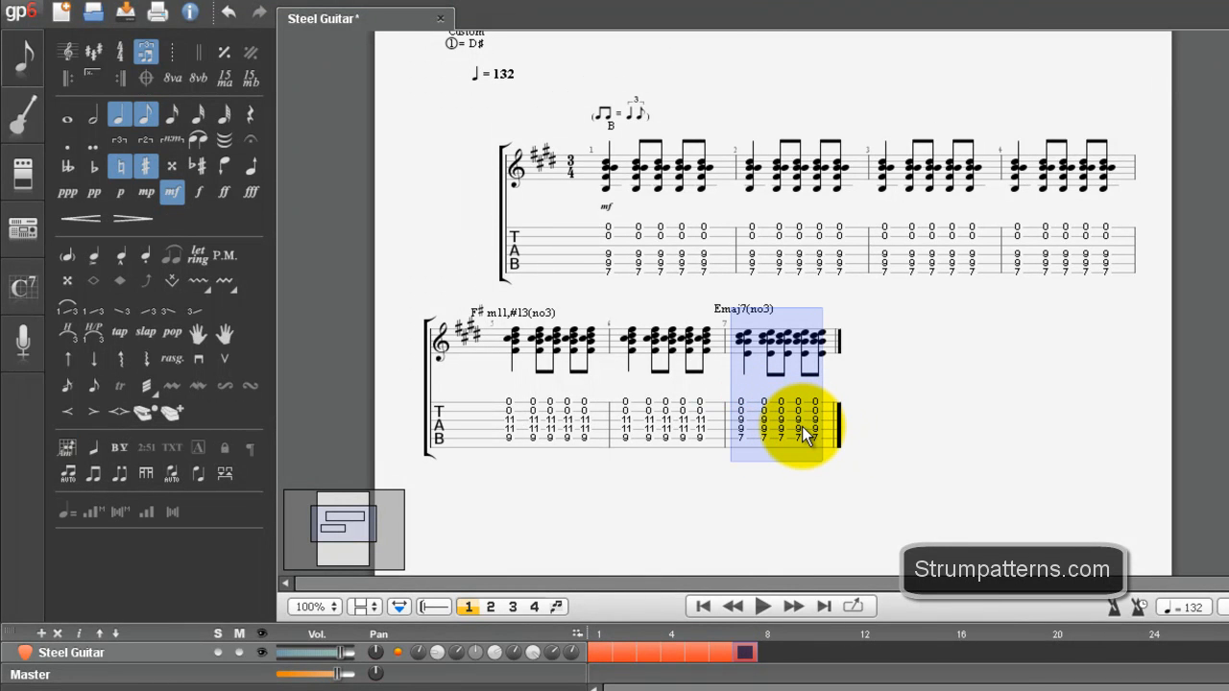
key(Right)
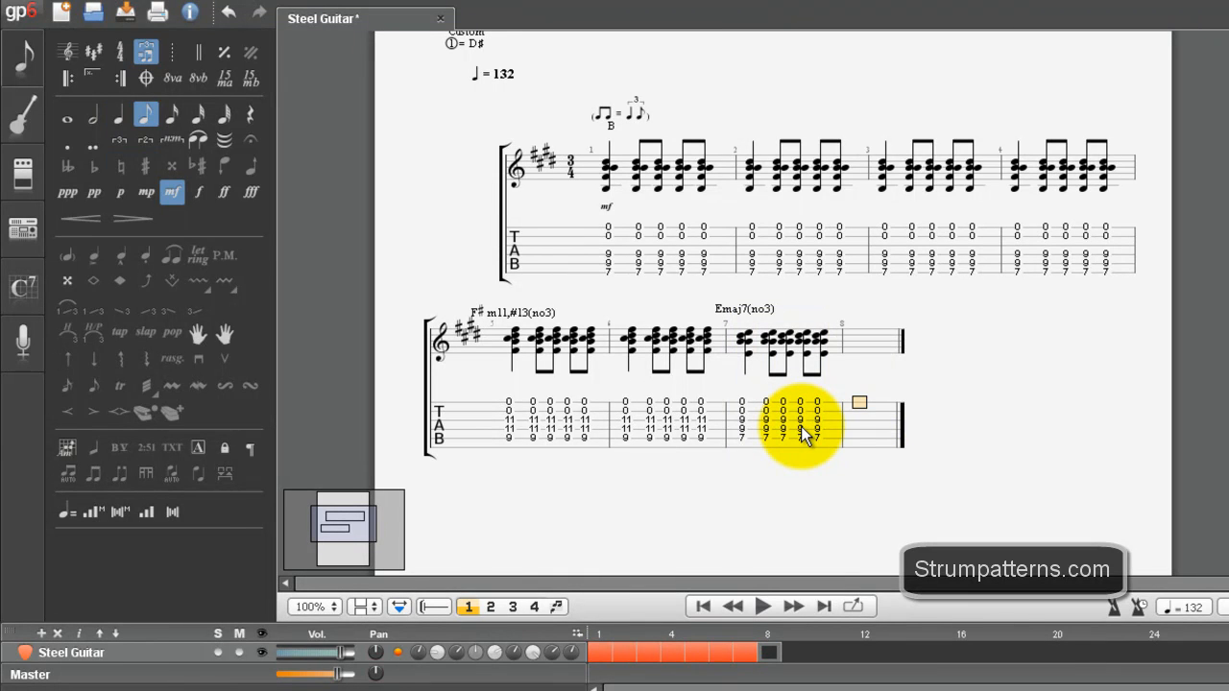
key(ctrl+v)
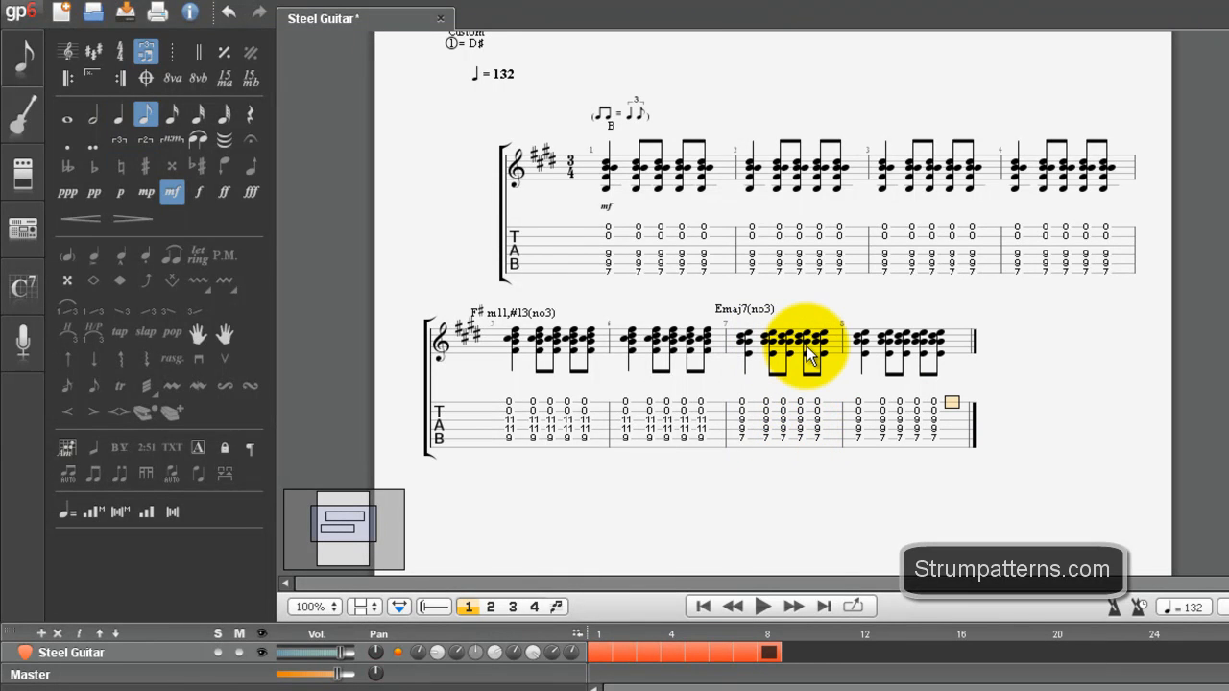
Step: Add a Begin Repeat Sequence sign at the start of bar 1
click(603, 209)
shift+click(939, 407)
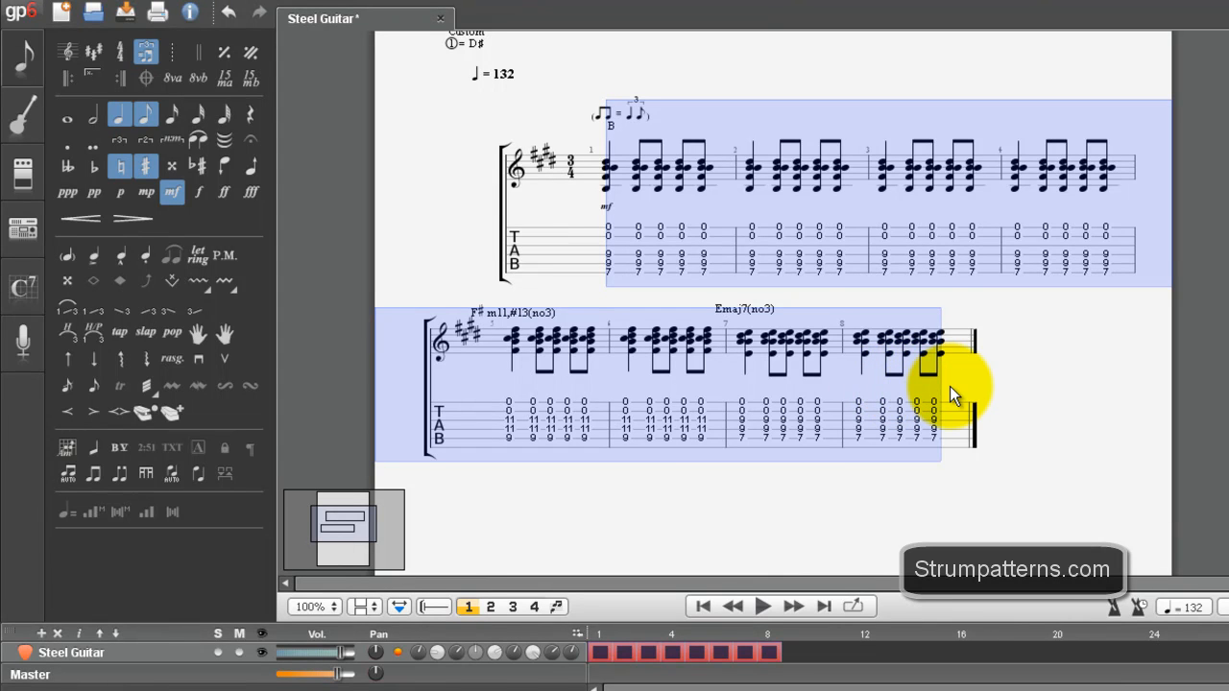
click(607, 237)
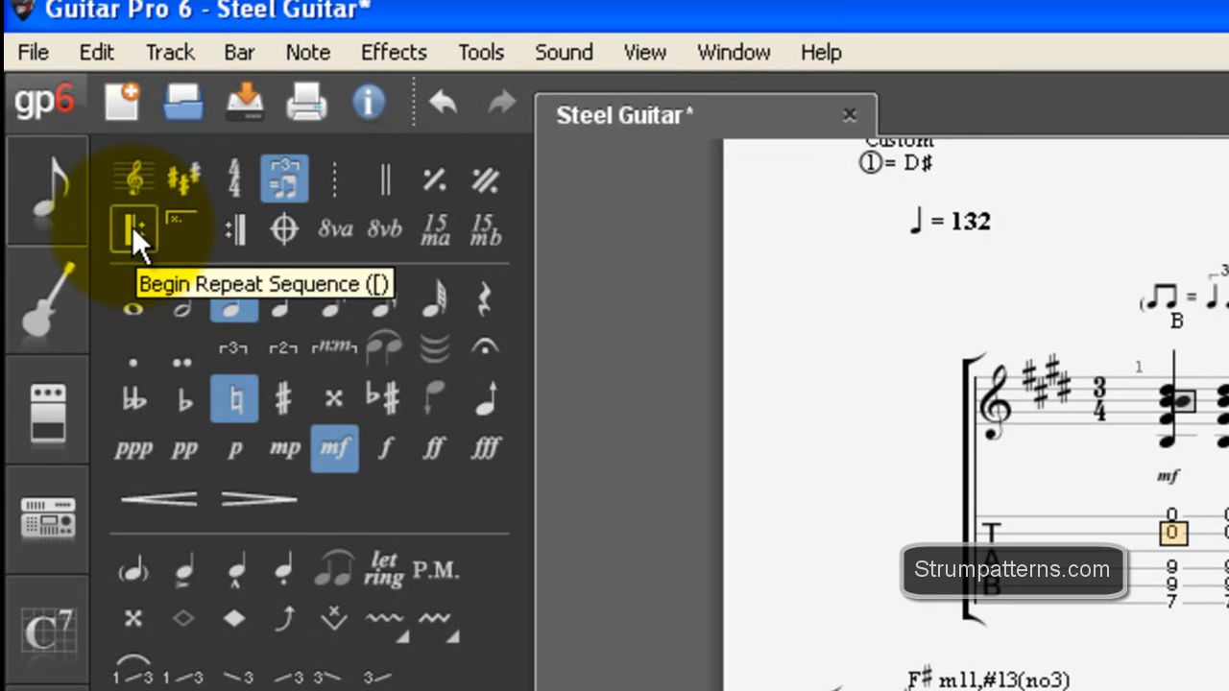
click(131, 227)
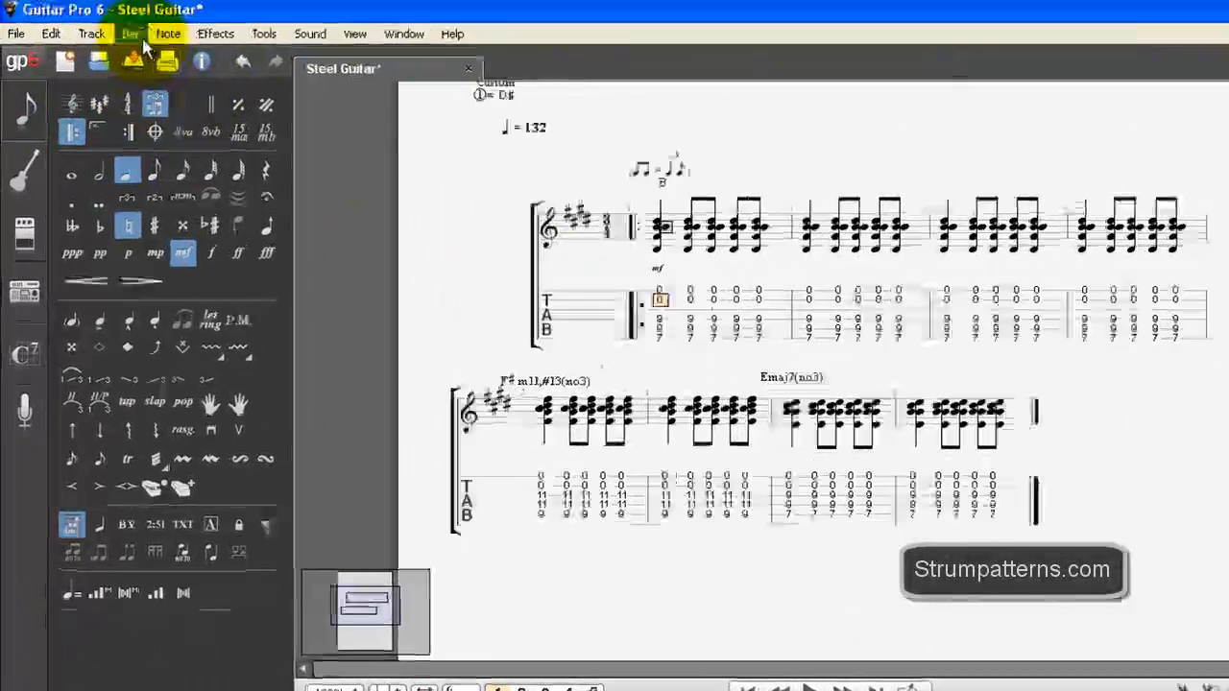
click(116, 34)
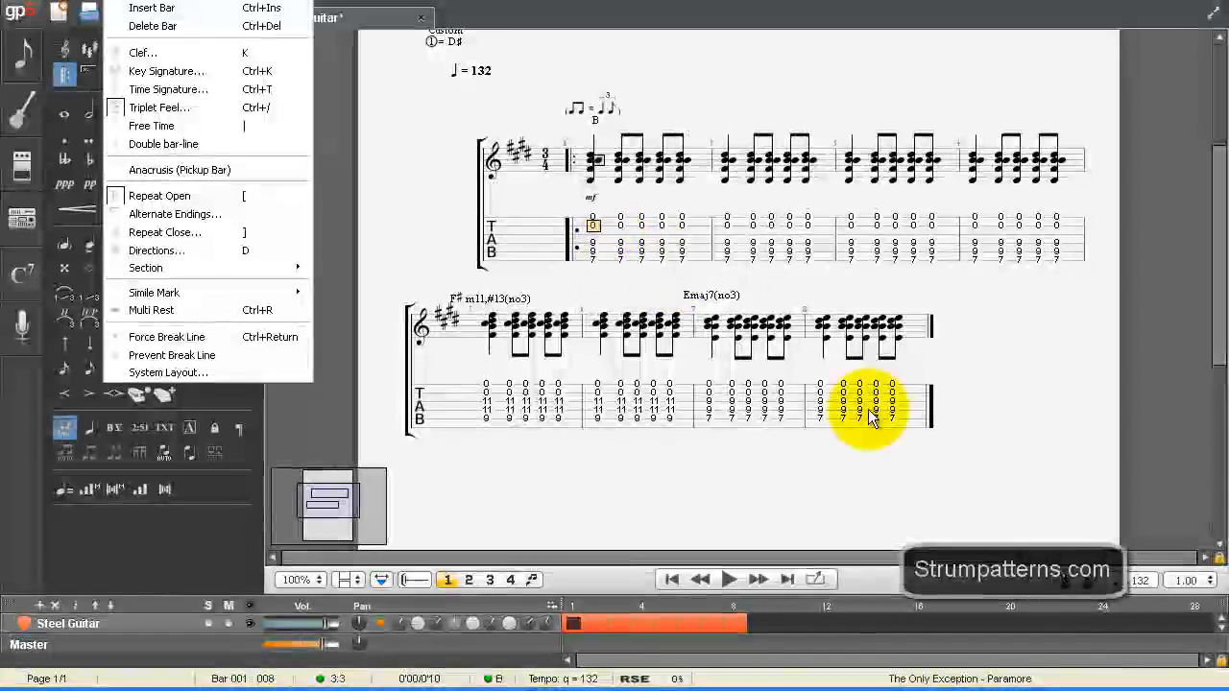
right_click(871, 399)
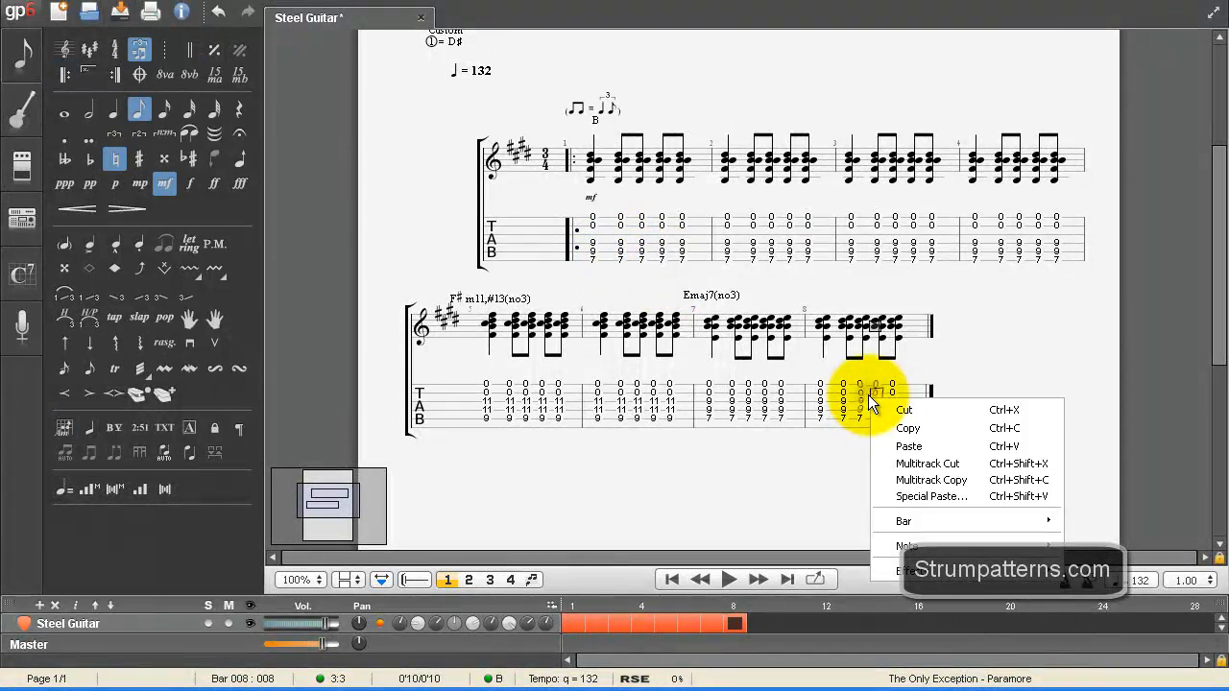
mouse_move(961, 520)
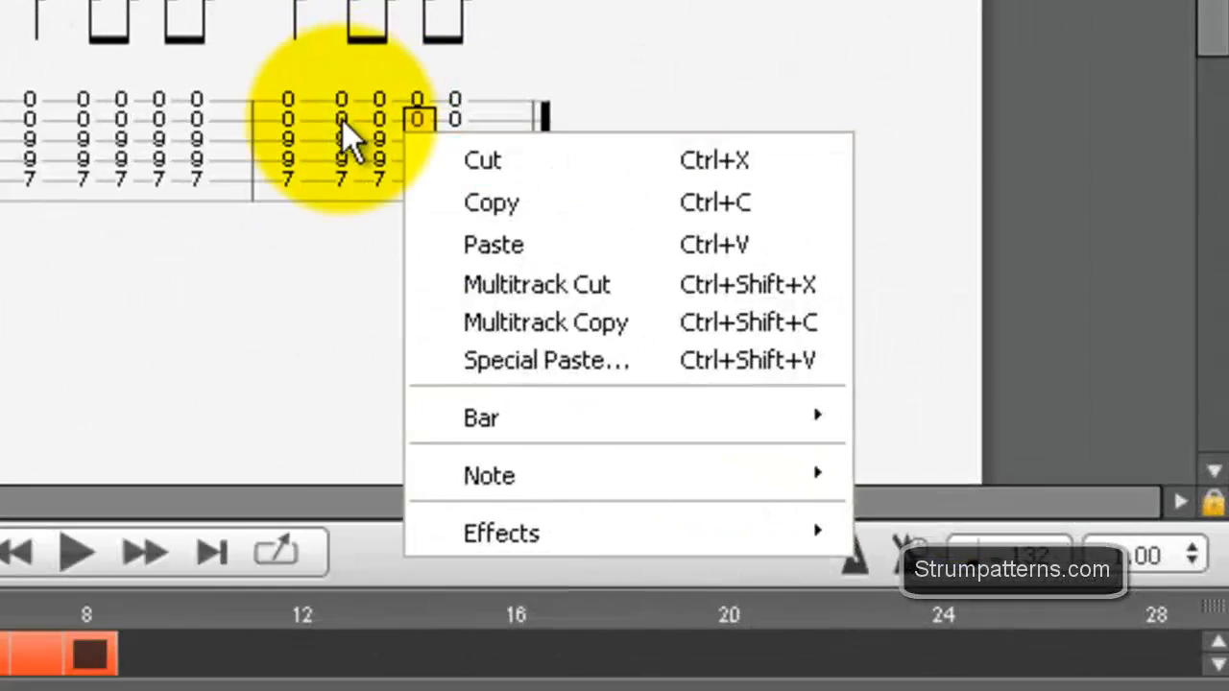
click(839, 391)
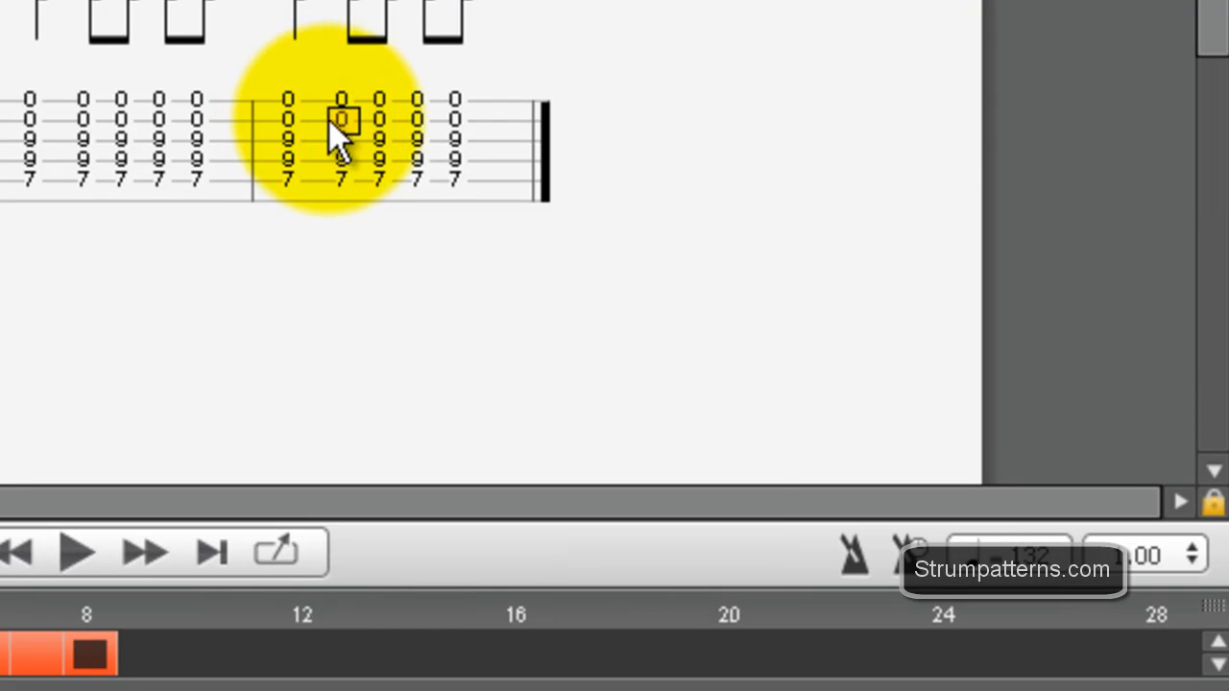
right_click(334, 130)
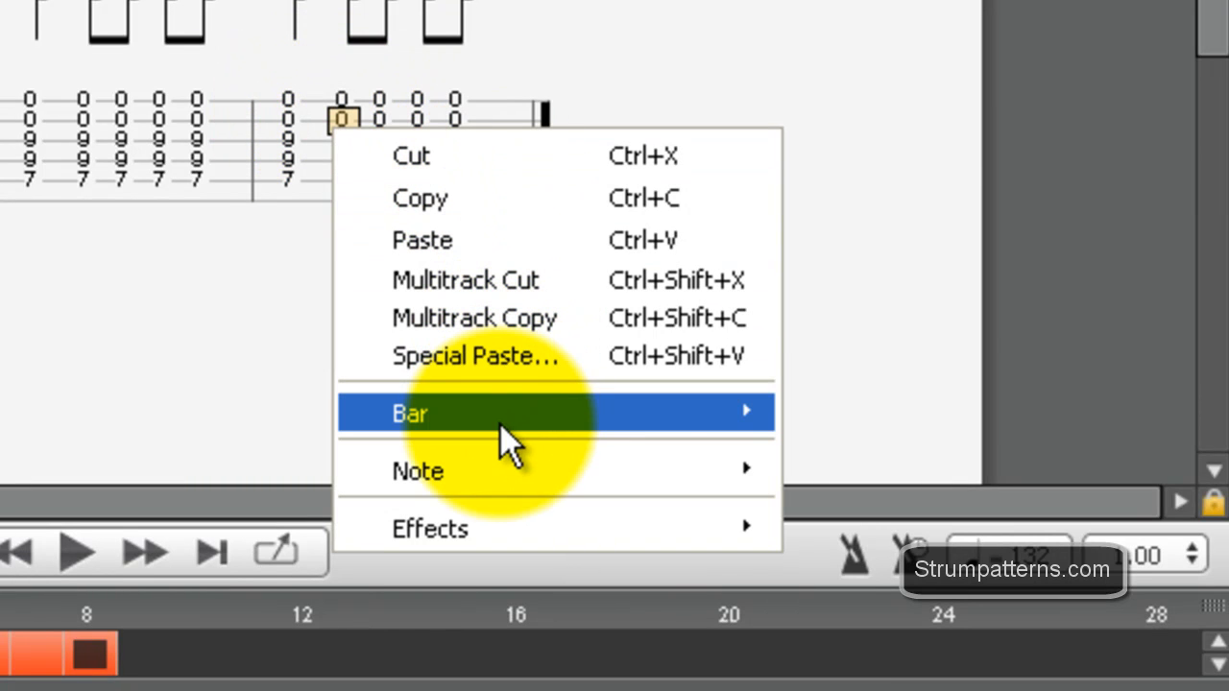
mouse_move(672, 413)
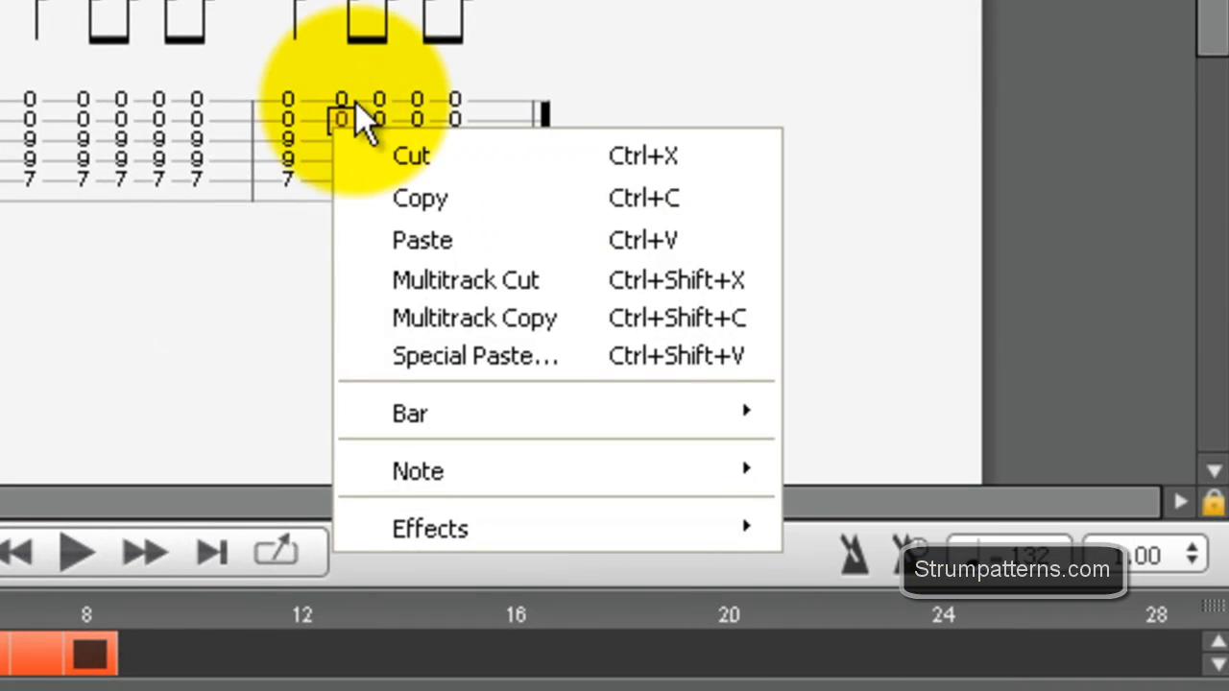
Step: Add a Repeat Close sign at the end of bar 8, set to play 6 times
click(289, 123)
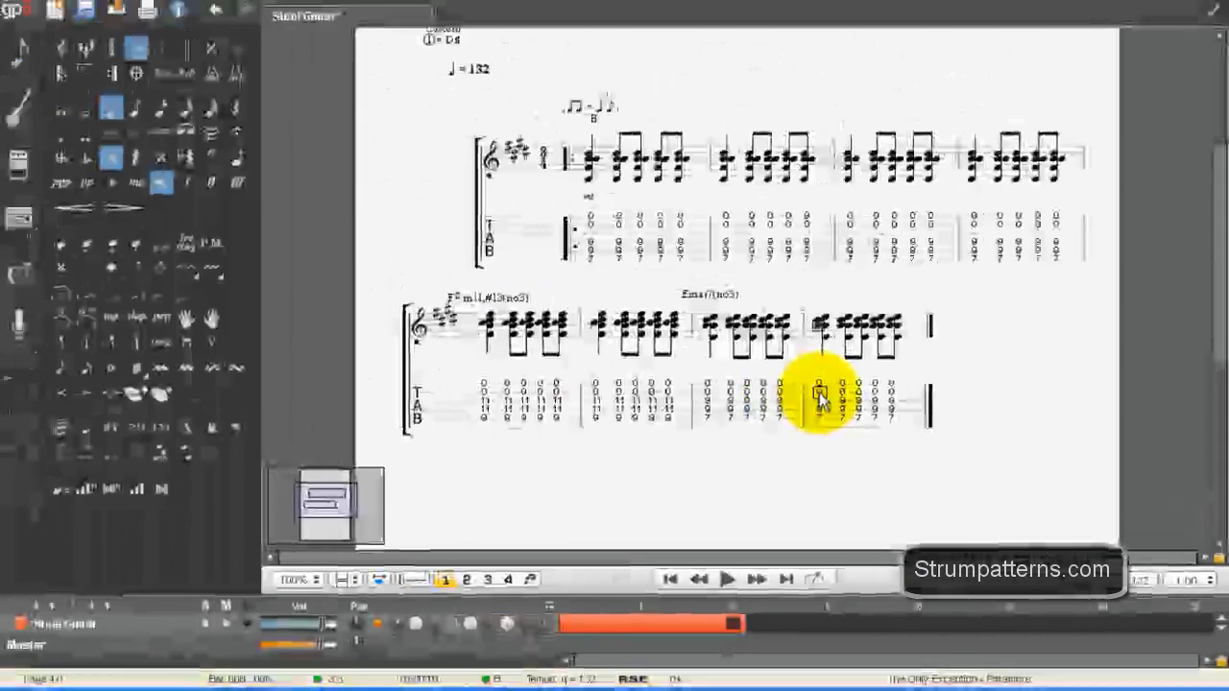
key(])
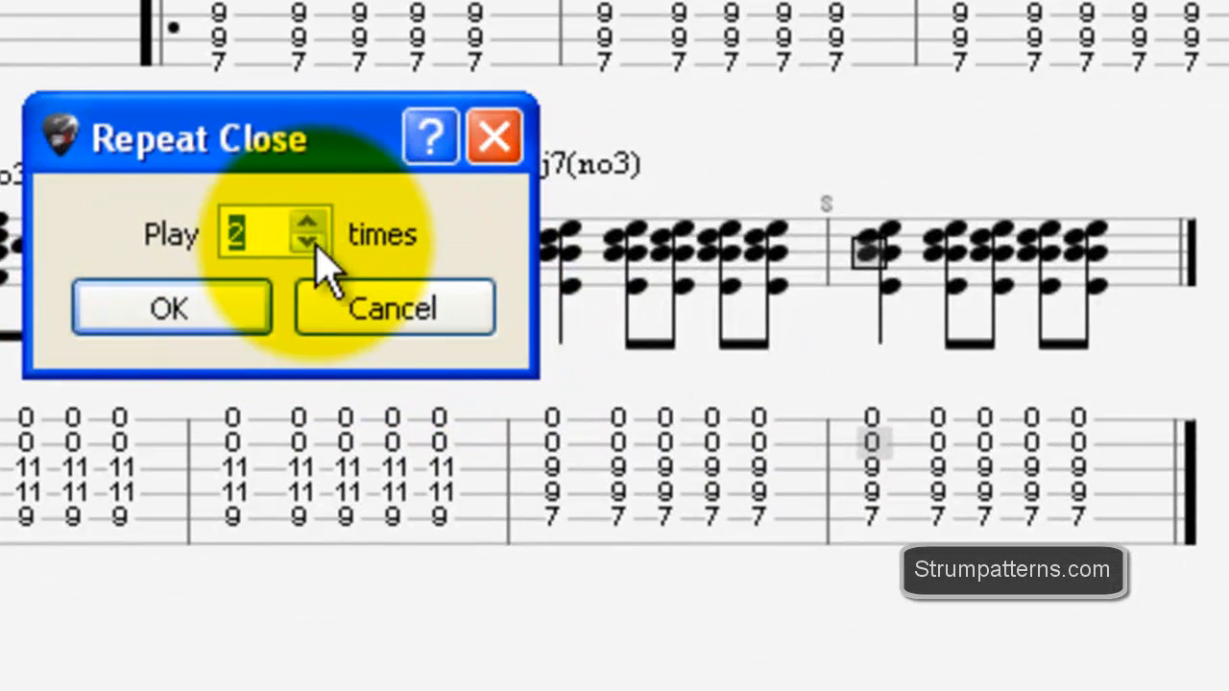
click(318, 222)
click(318, 222)
click(317, 221)
click(318, 222)
click(317, 223)
click(309, 242)
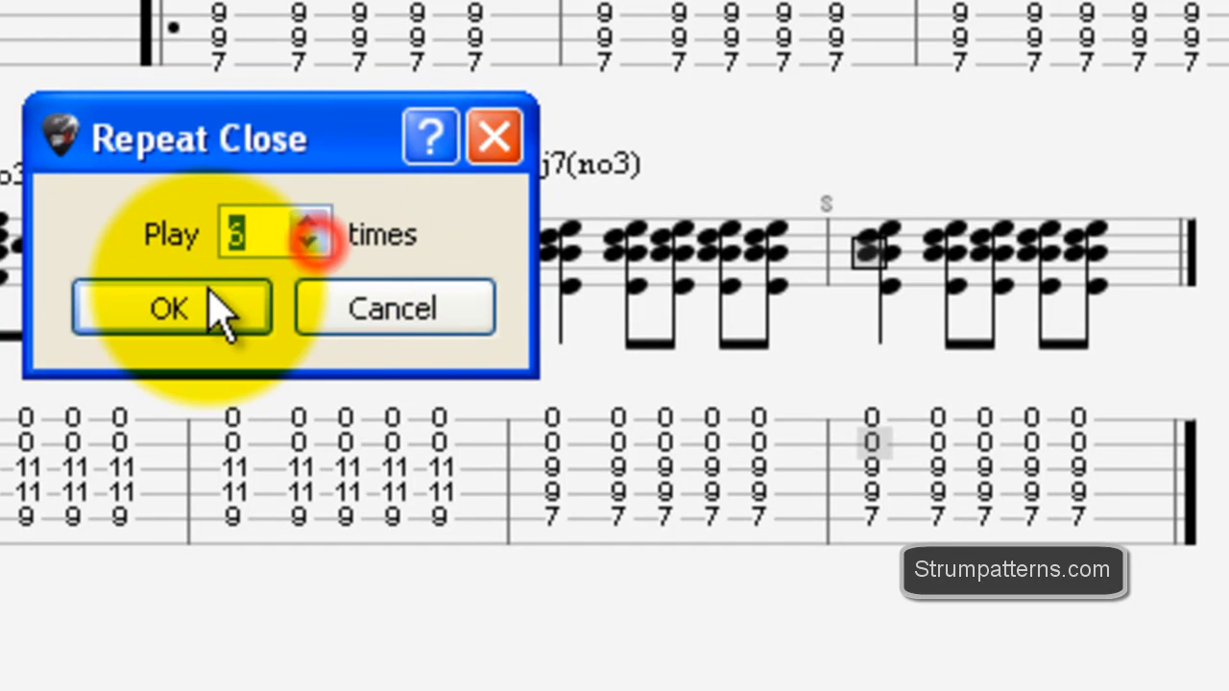
click(205, 317)
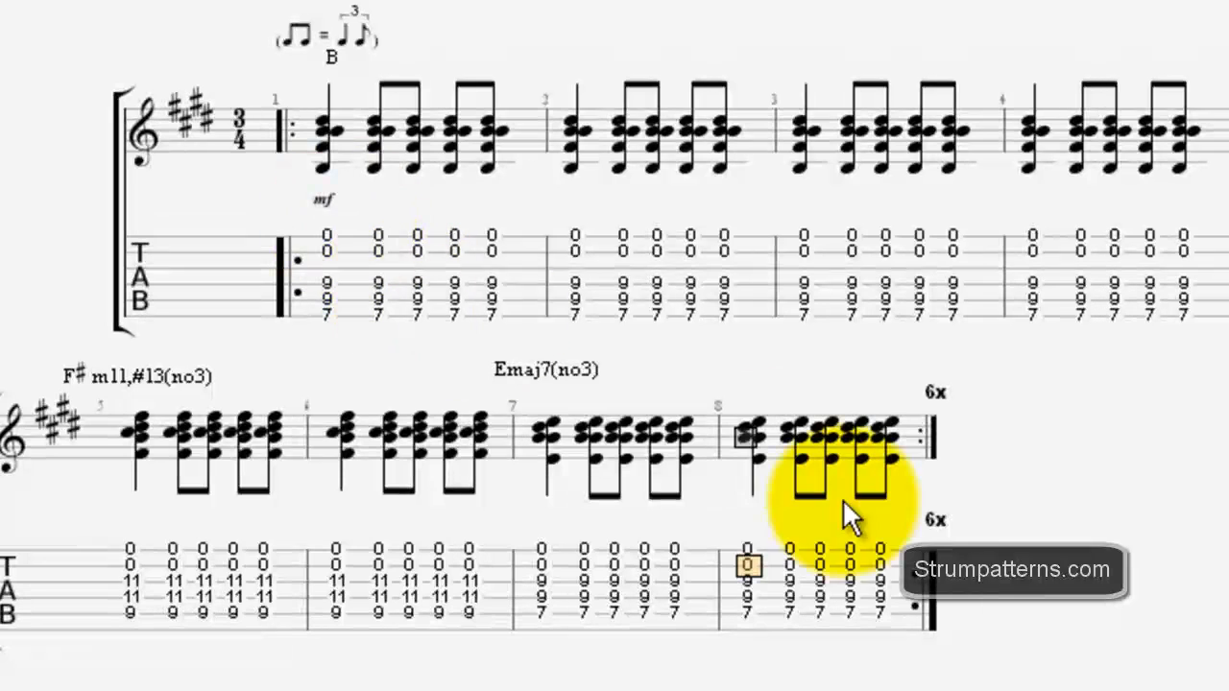
click(855, 557)
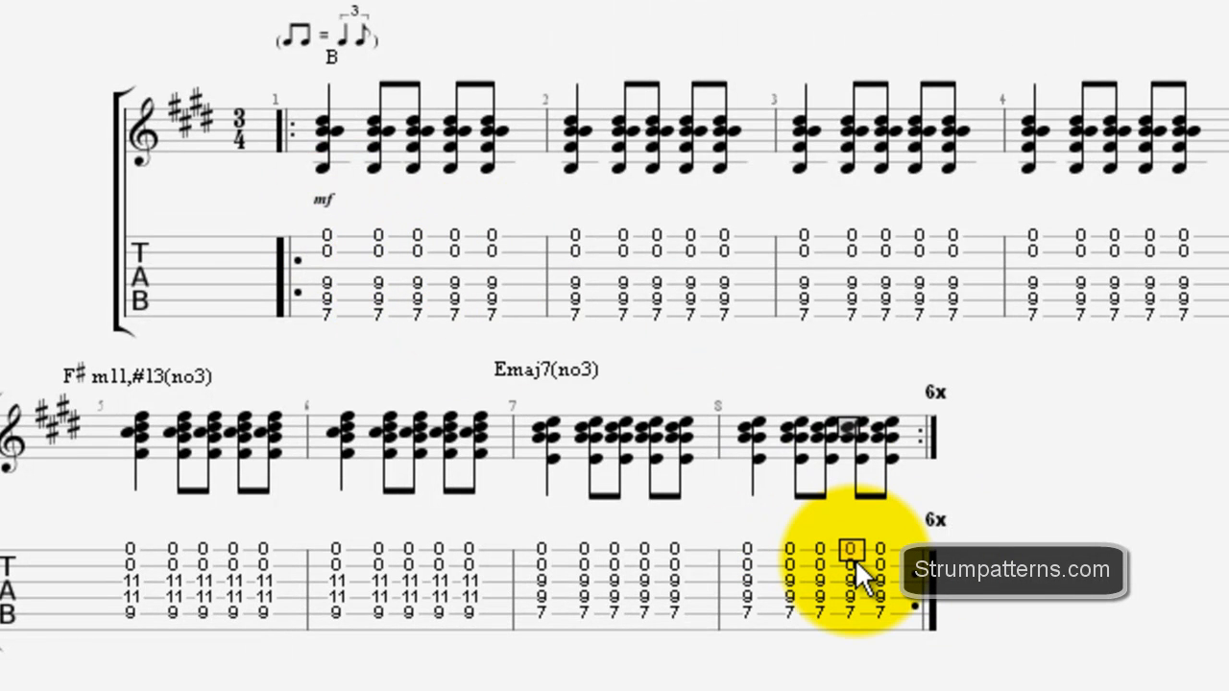
key(Right)
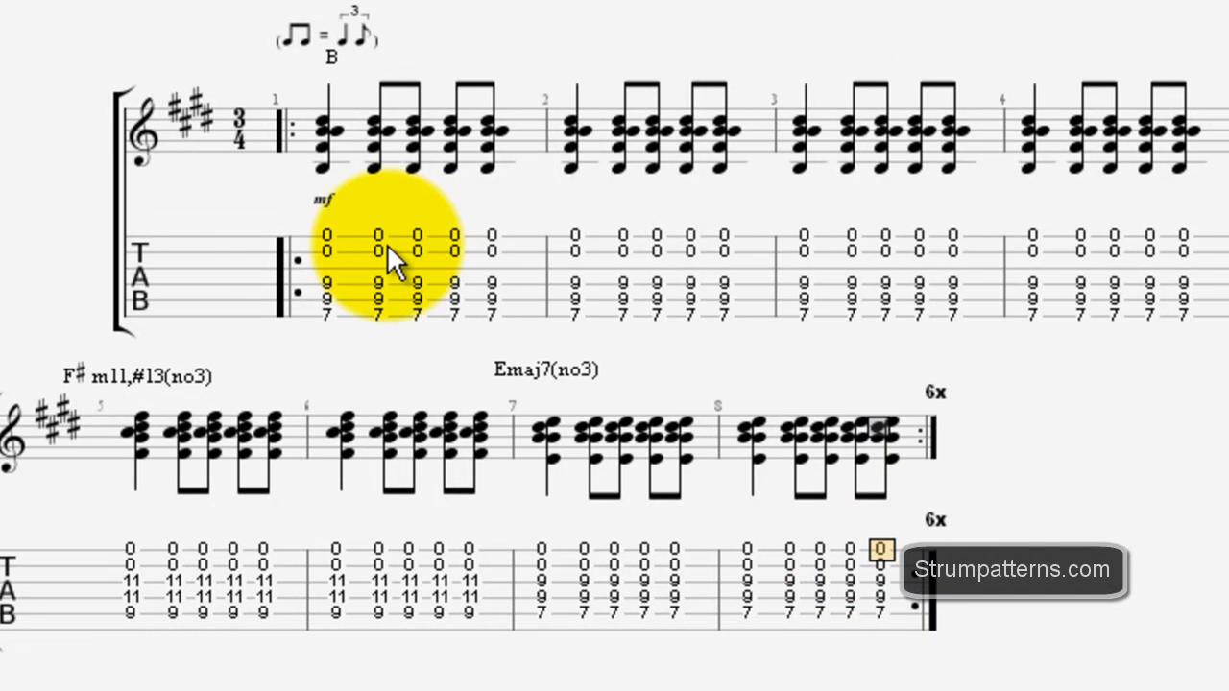
click(330, 156)
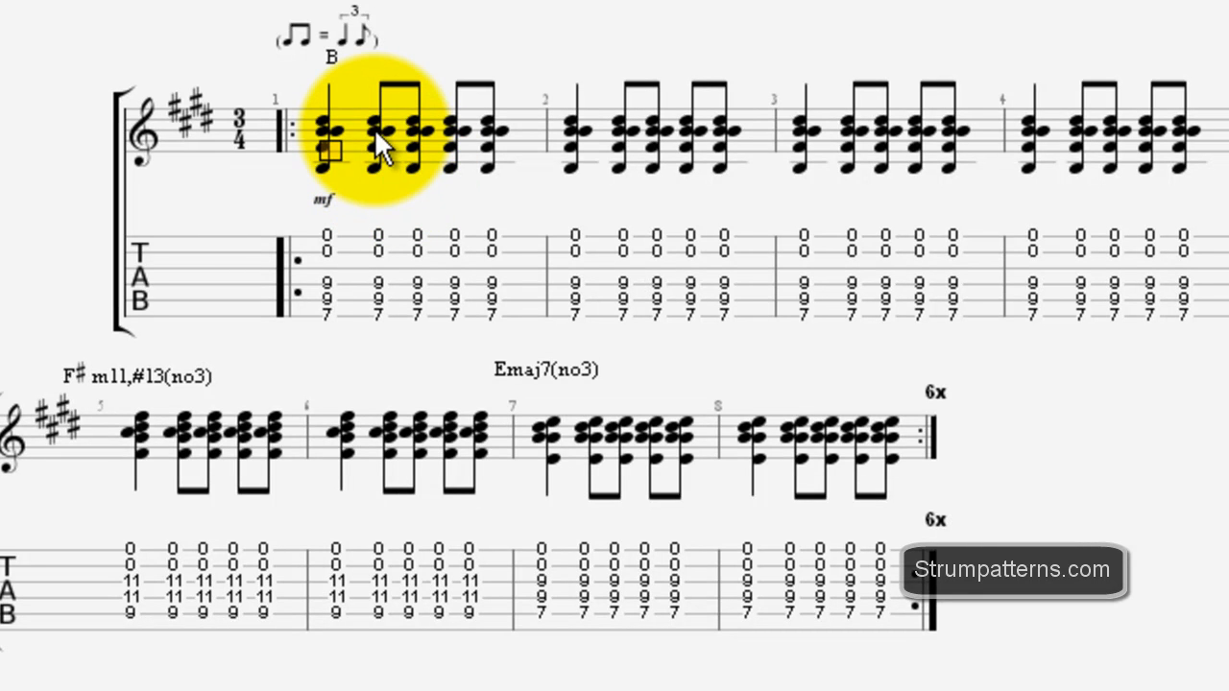
click(374, 129)
drag(375, 130, 509, 155)
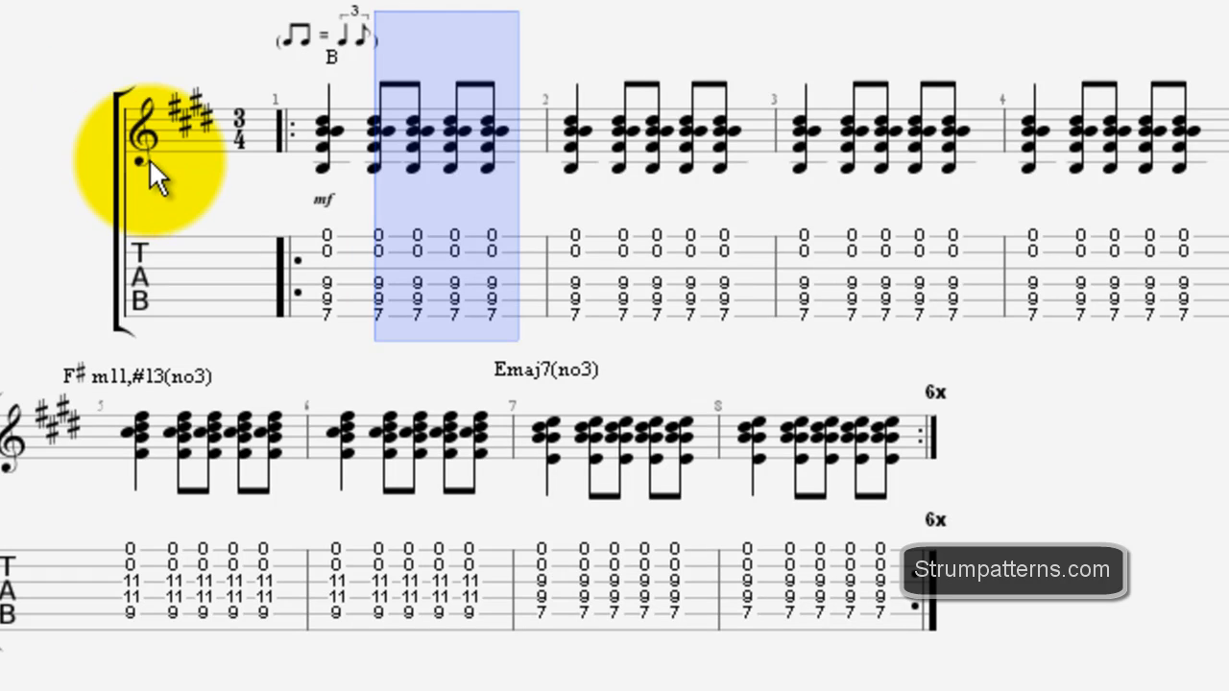
scroll(303, 197, up, 5)
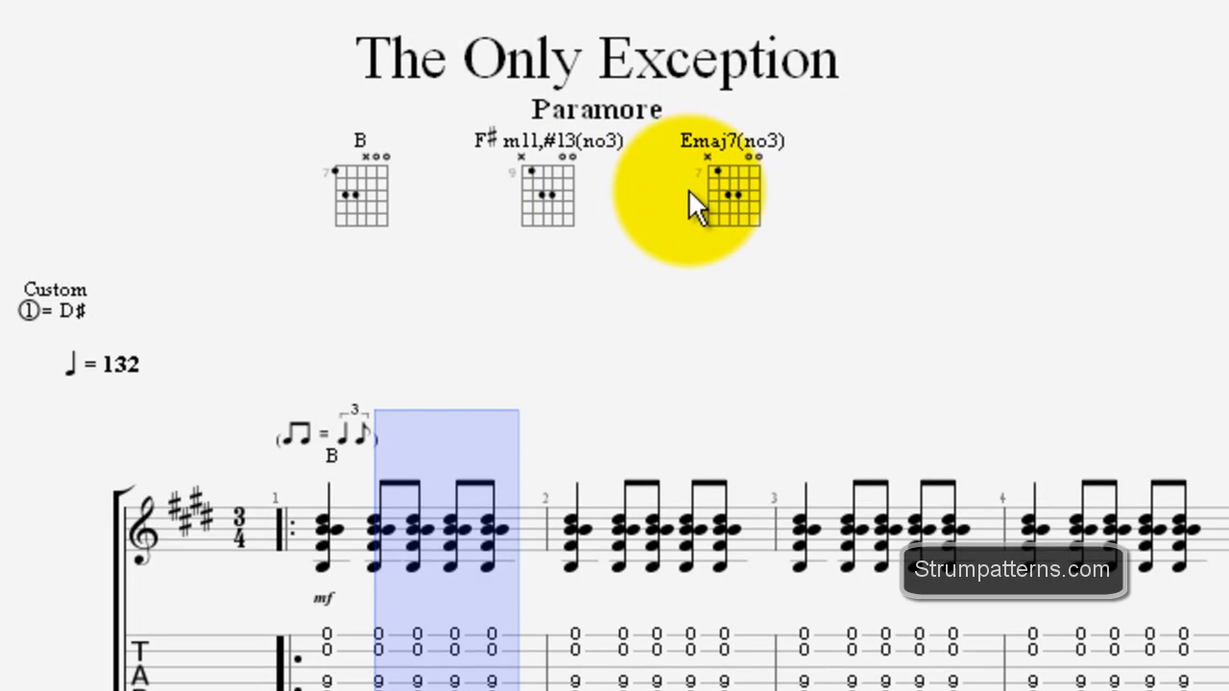
scroll(726, 290, down, 3)
scroll(672, 307, down, 3)
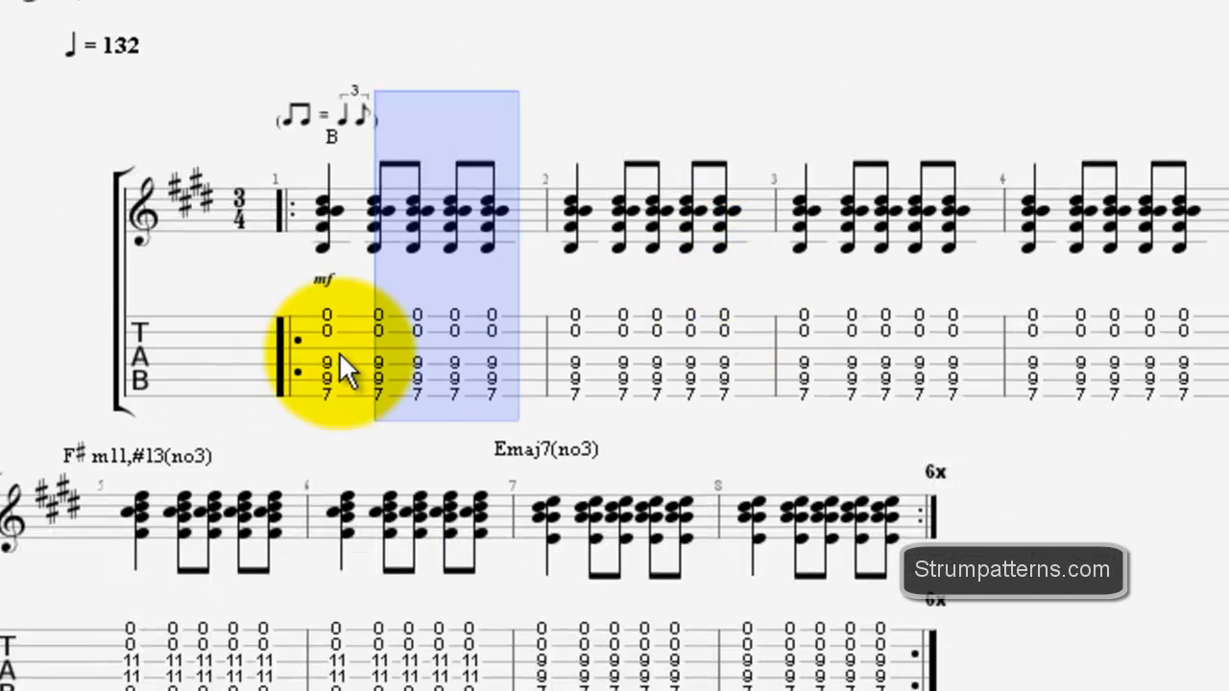
scroll(993, 406, up, 2)
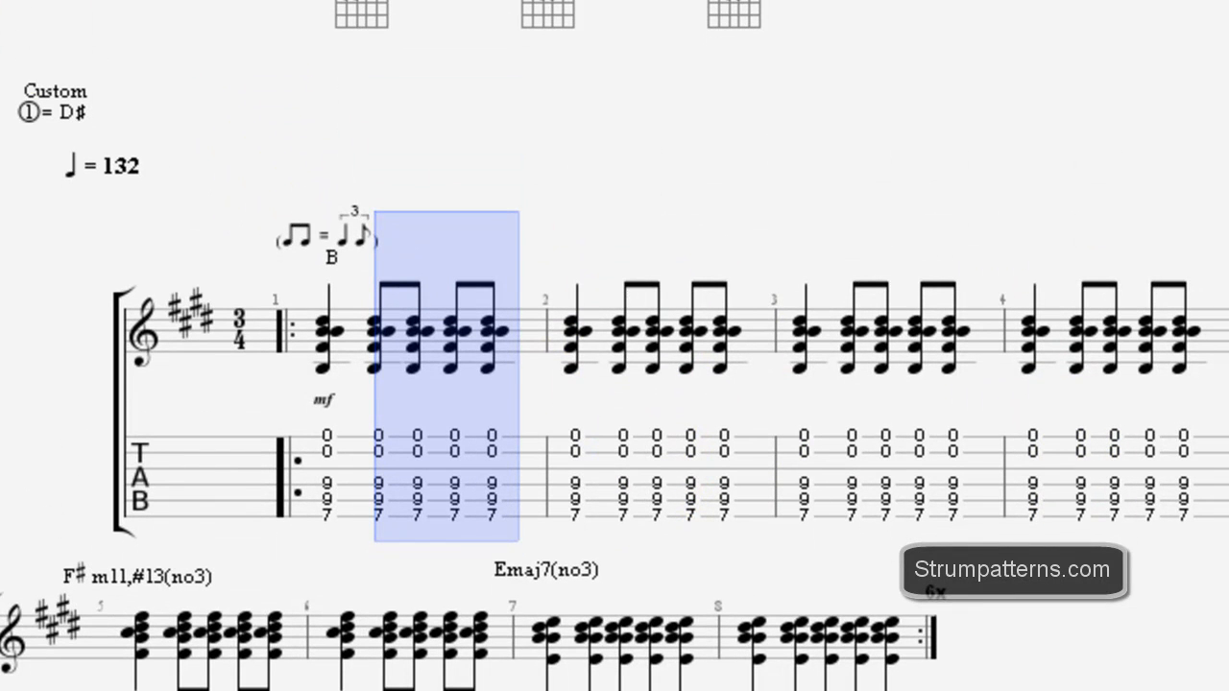
click(380, 451)
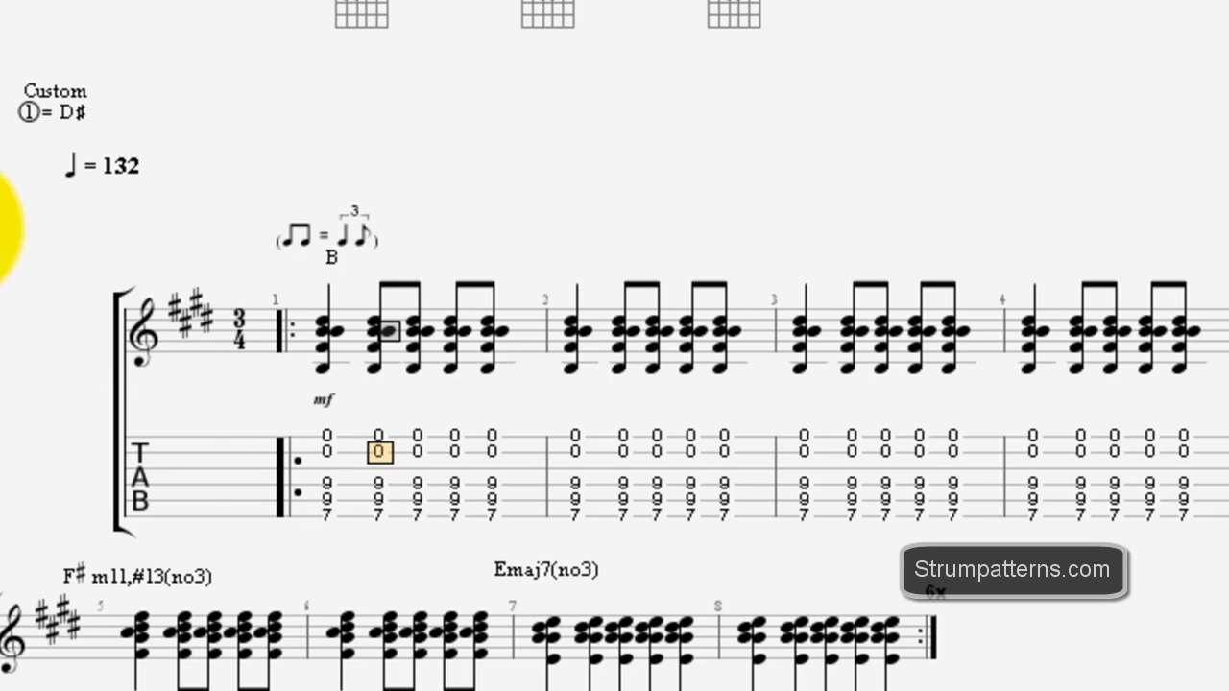
Step: Show the last four eighth-note B chords of bar 1 as slashes in the tablature
click(376, 309)
drag(377, 313, 482, 381)
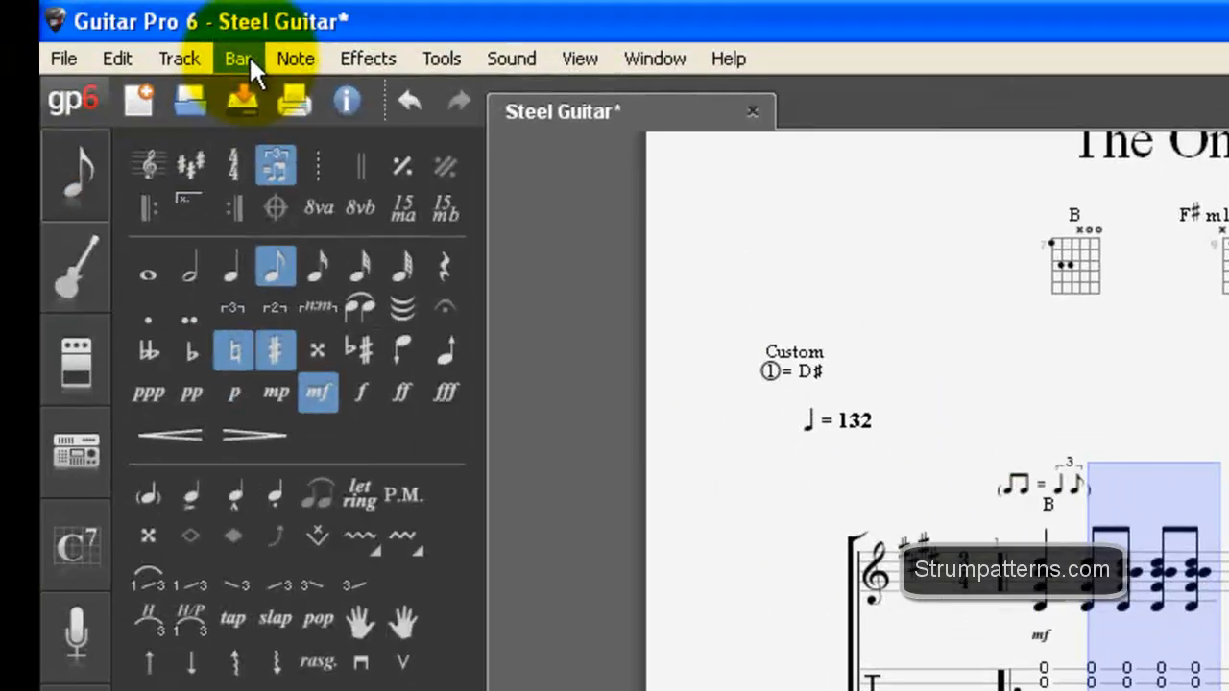
click(249, 56)
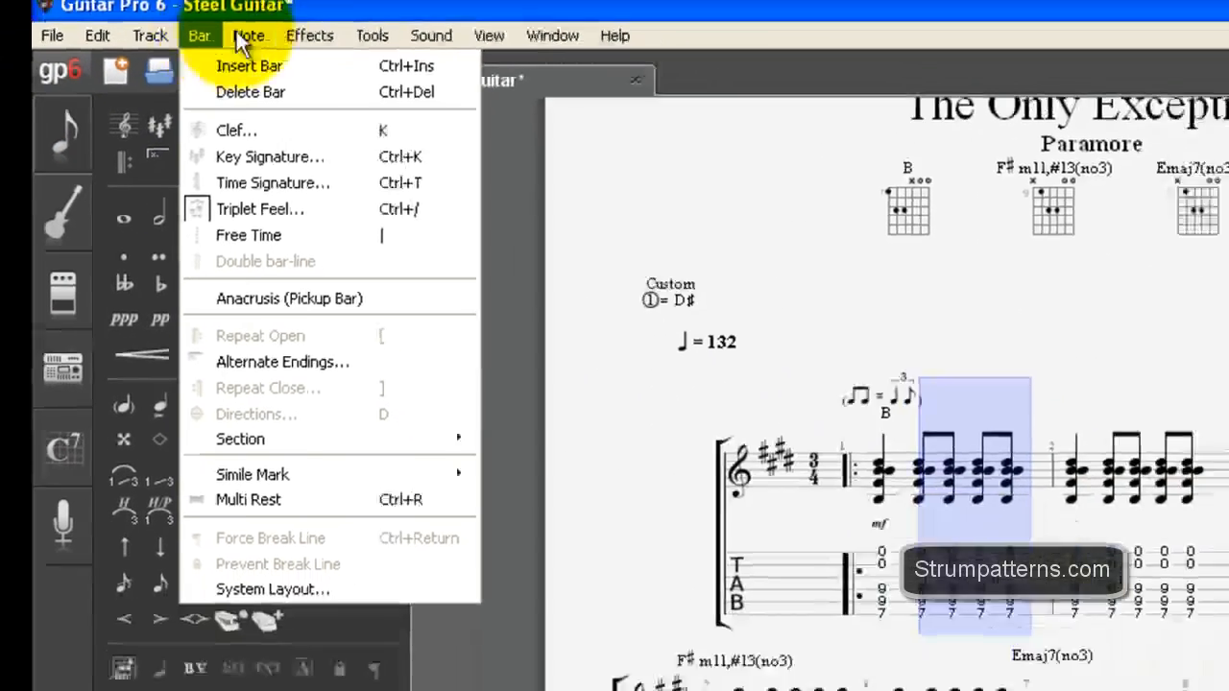
mouse_move(290, 63)
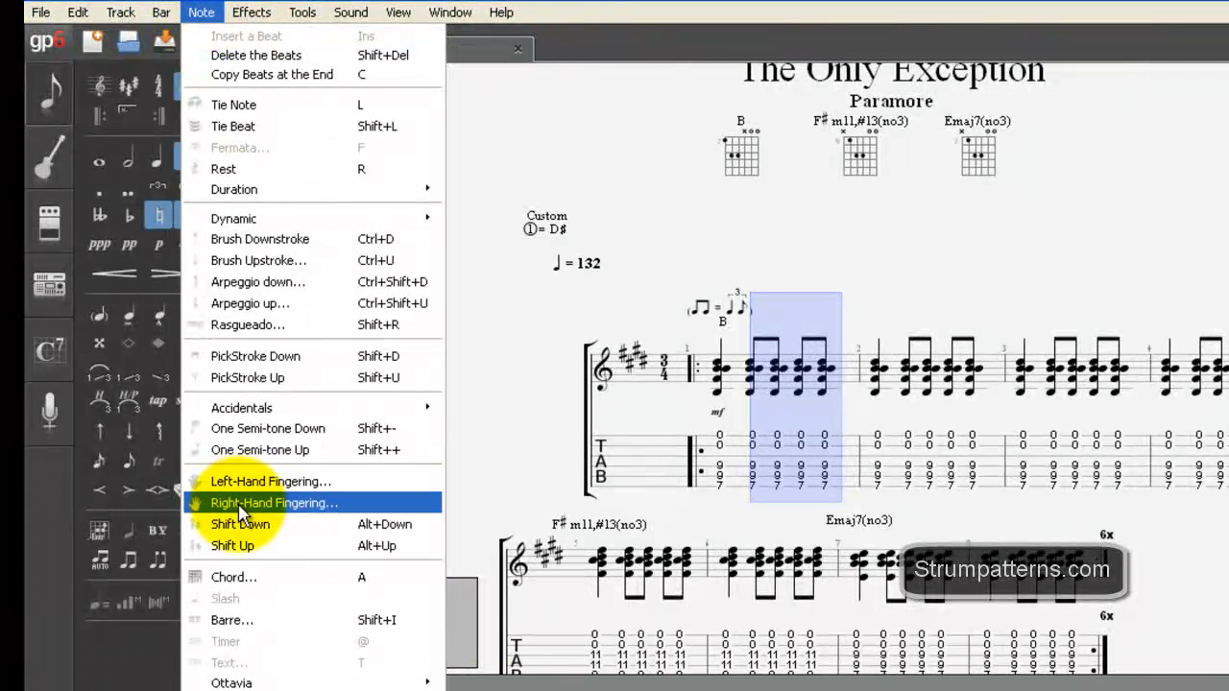
click(716, 465)
drag(828, 495, 752, 477)
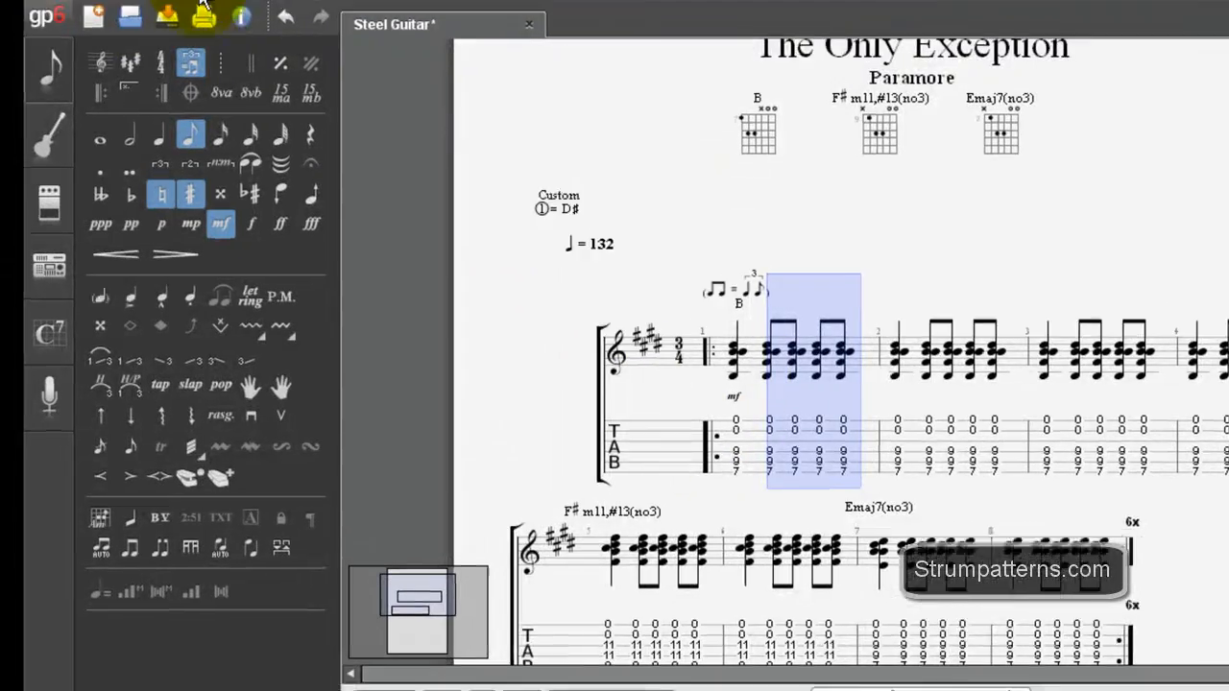
click(201, 13)
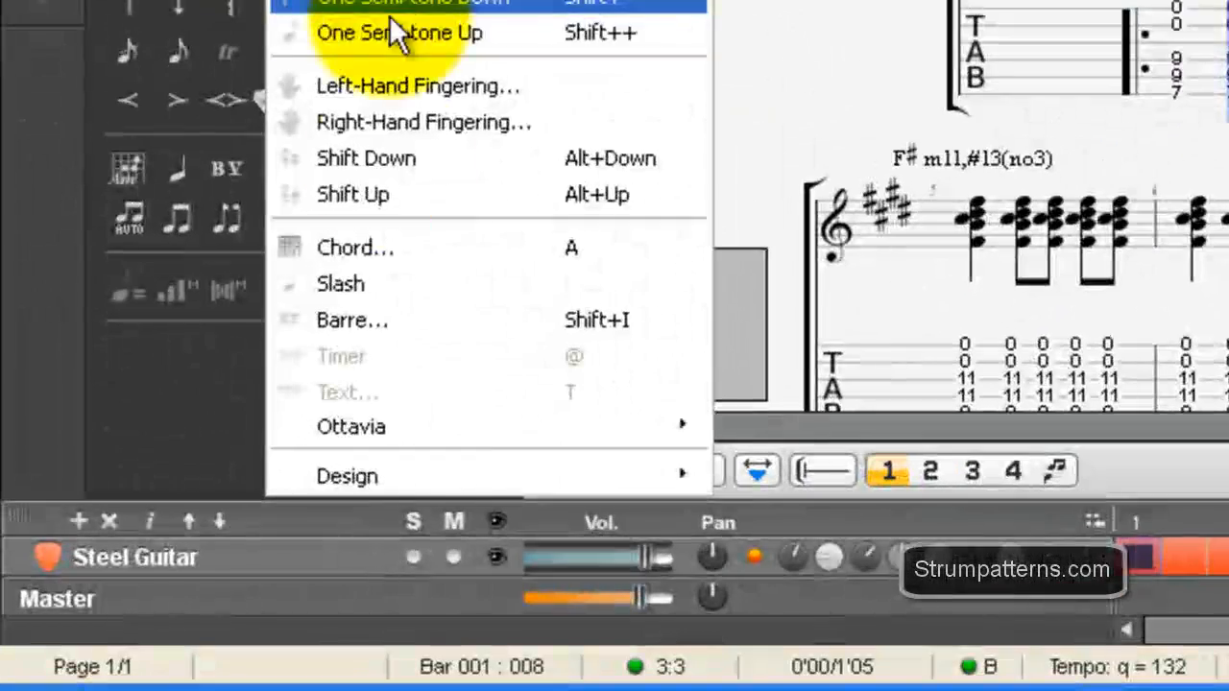
click(353, 379)
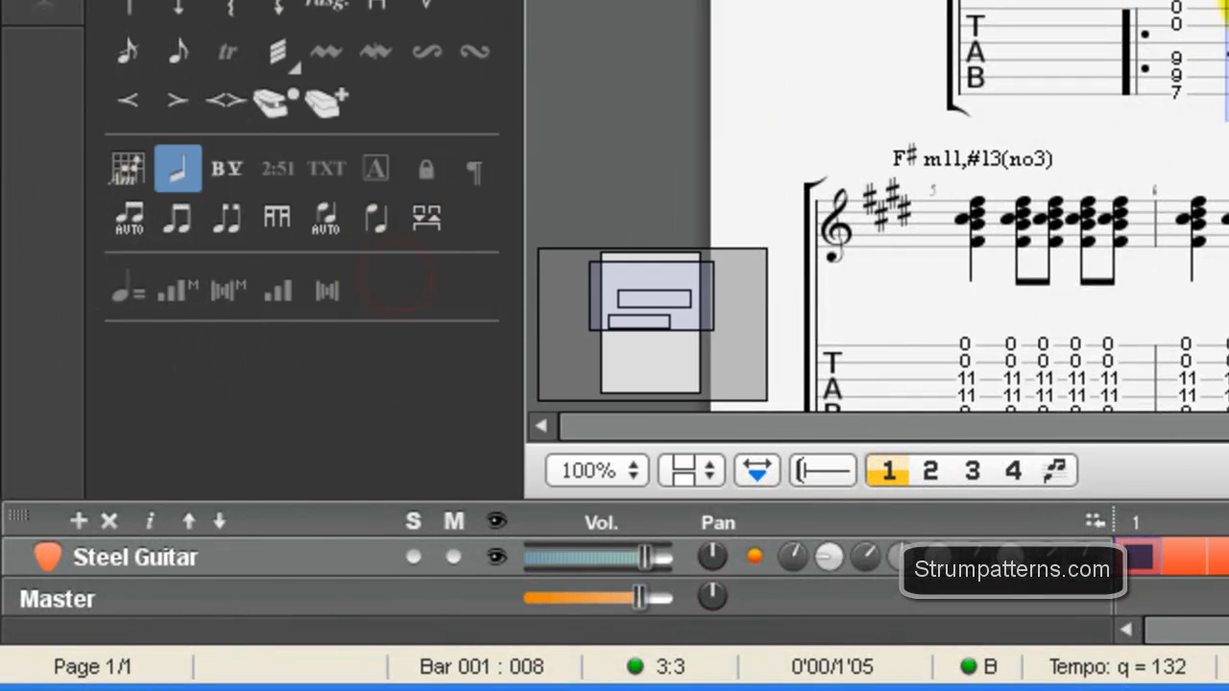
click(1047, 141)
drag(439, 409, 523, 425)
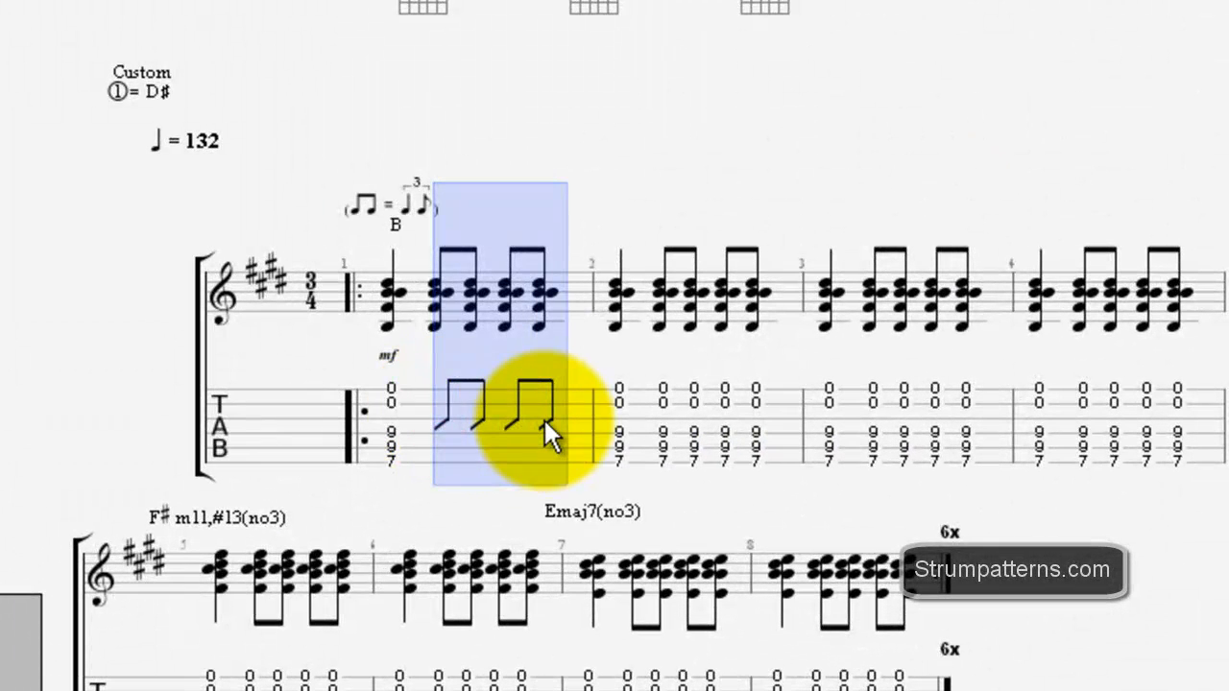
click(443, 435)
drag(392, 382, 394, 450)
click(442, 426)
click(471, 426)
click(509, 426)
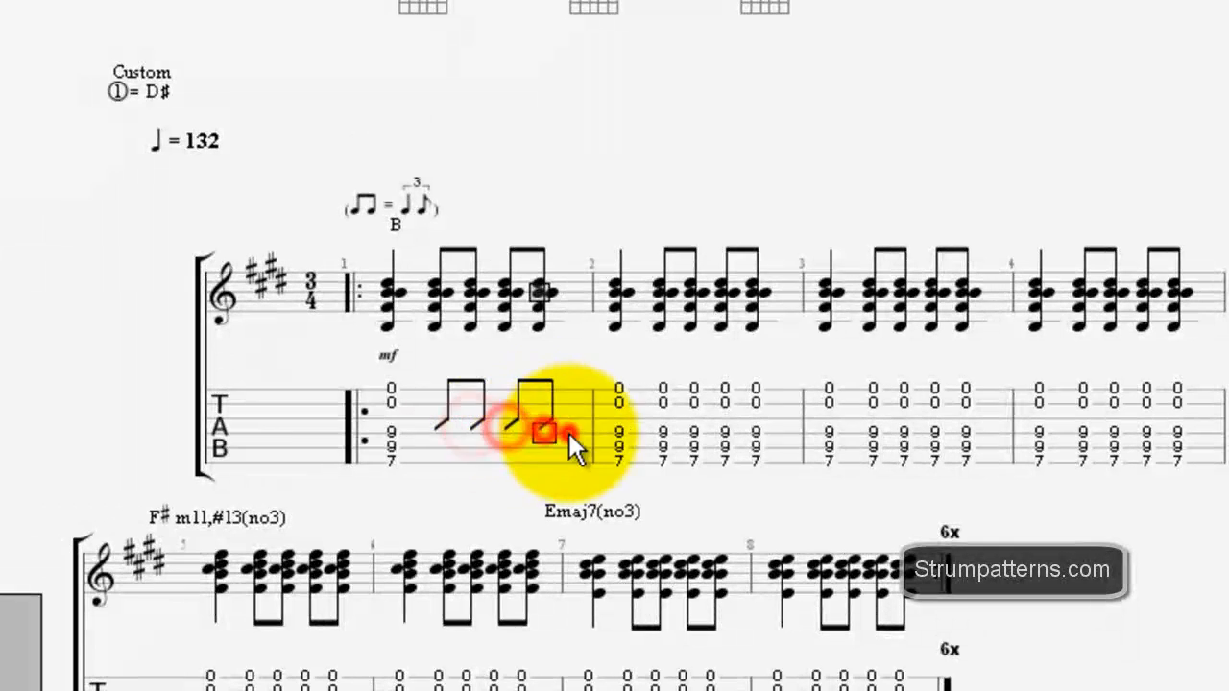
Step: Play back the score from the first beat of bar 1 and stop in bar 2
click(389, 422)
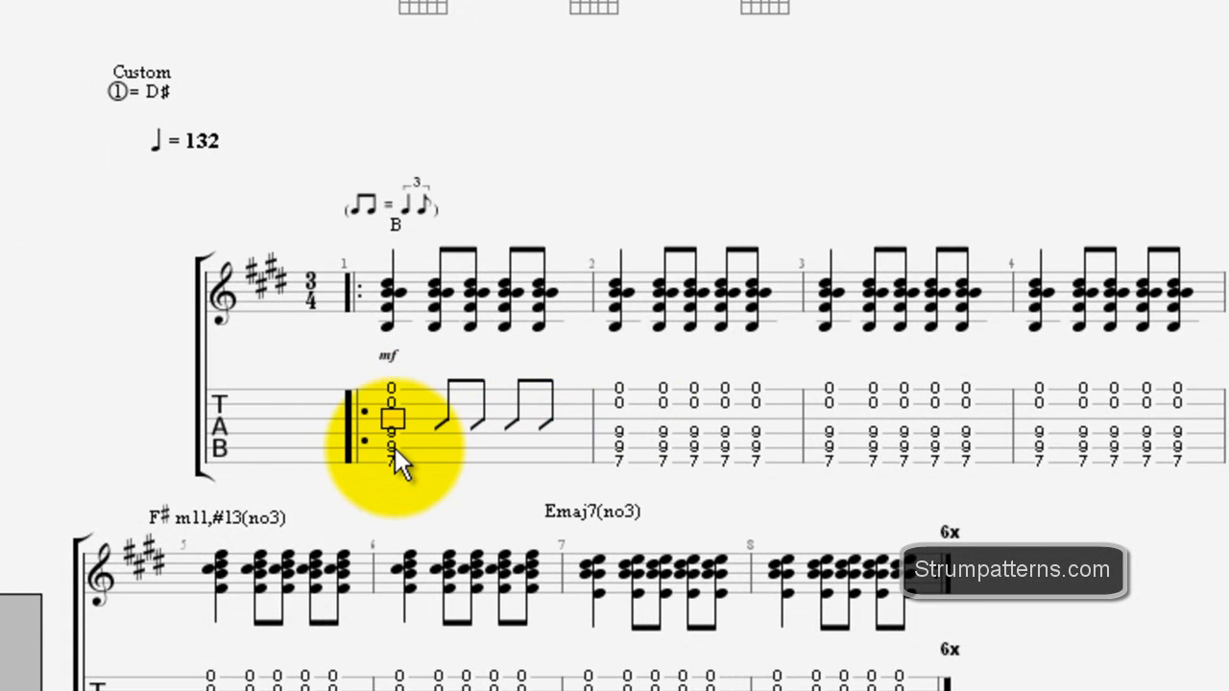
key(space)
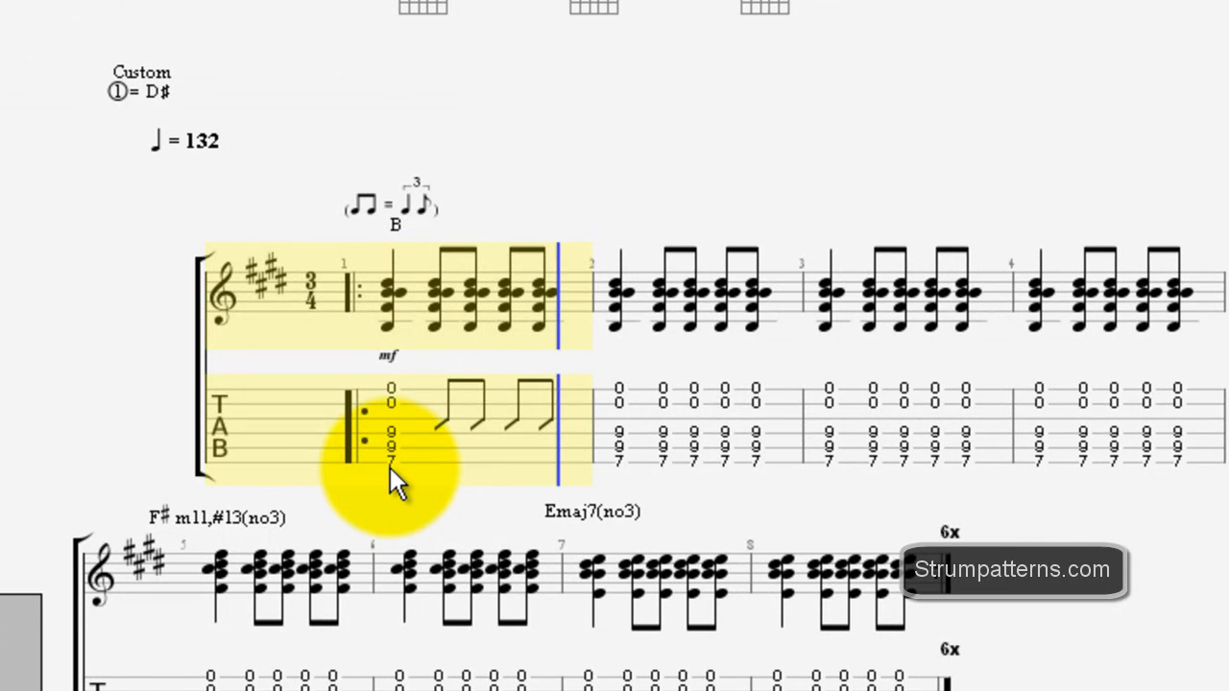
key(space)
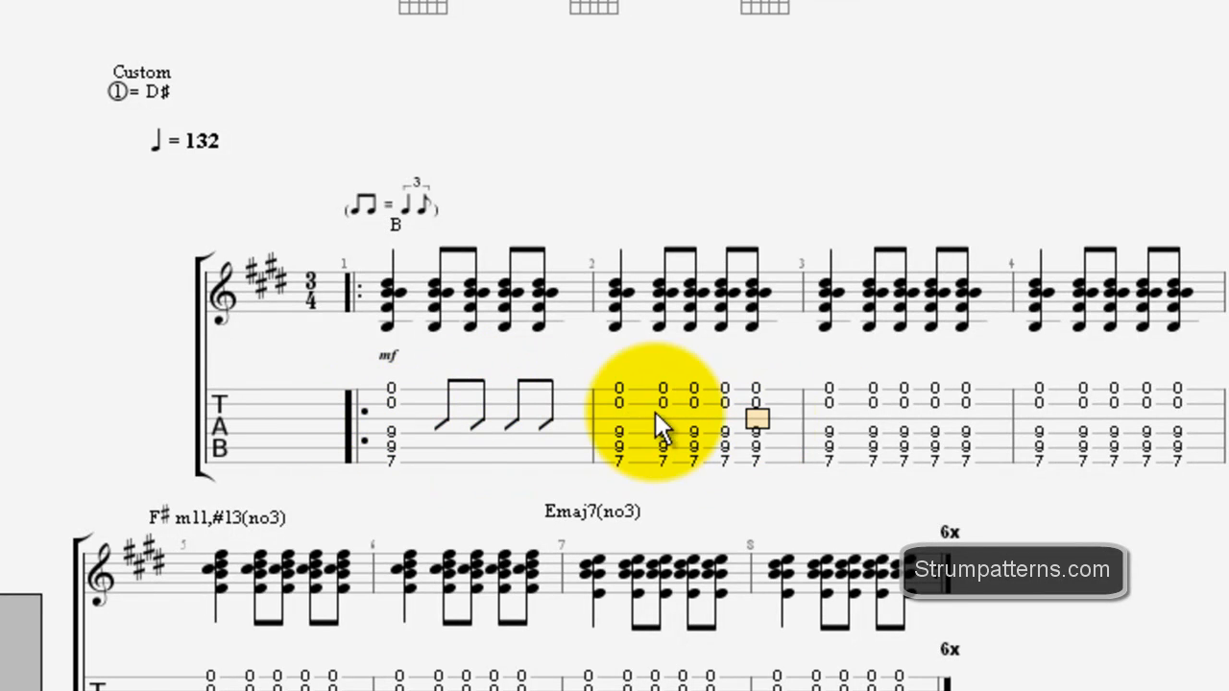
Step: Replace the written-out B chords of bar 2 with a single-bar simile mark repeating bar 1
click(620, 403)
click(606, 252)
drag(676, 366, 771, 420)
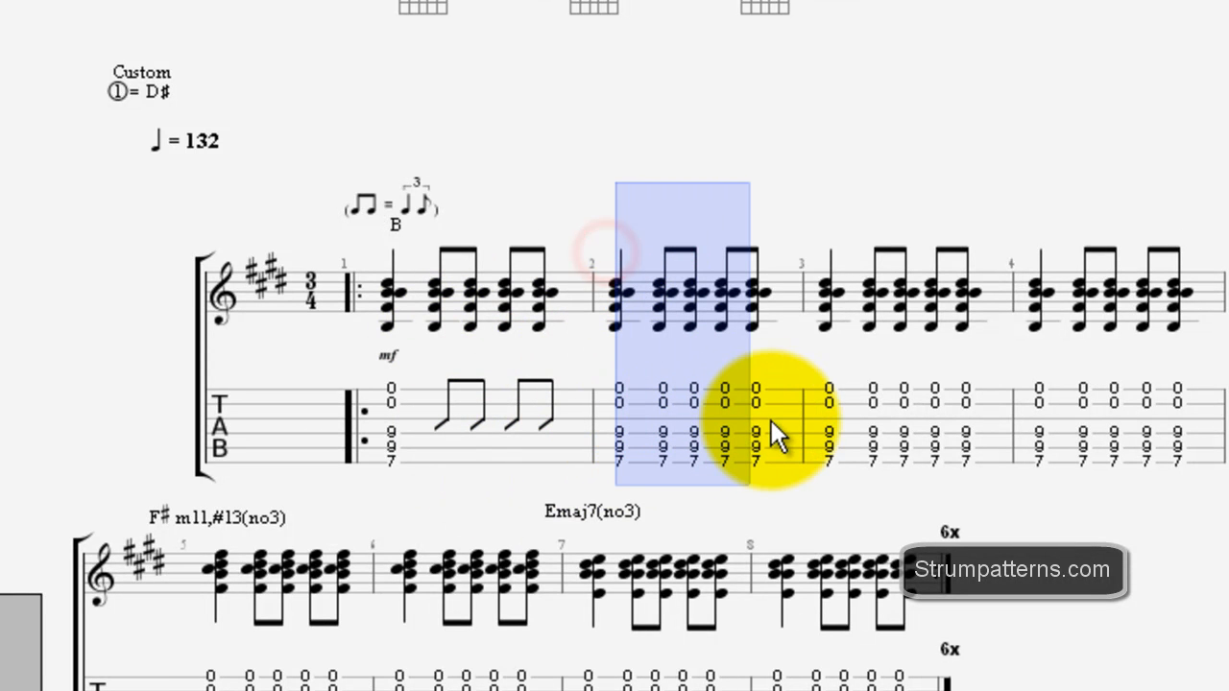
drag(350, 256, 606, 308)
drag(599, 266, 764, 435)
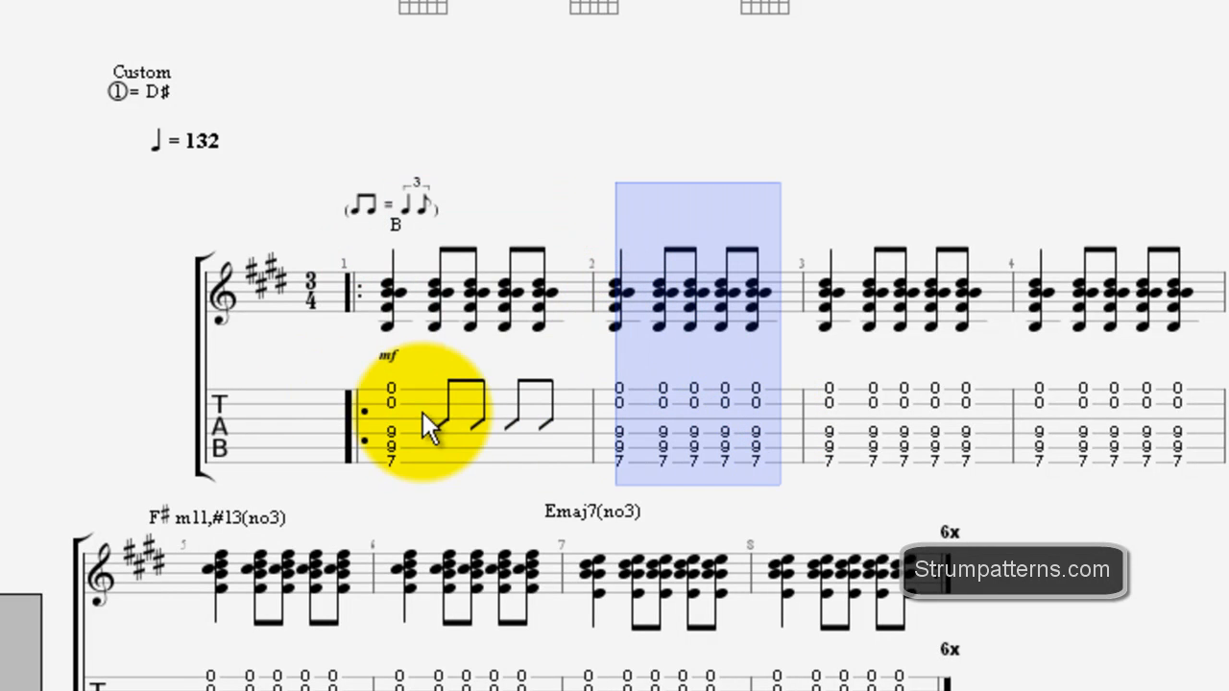
drag(388, 408, 547, 438)
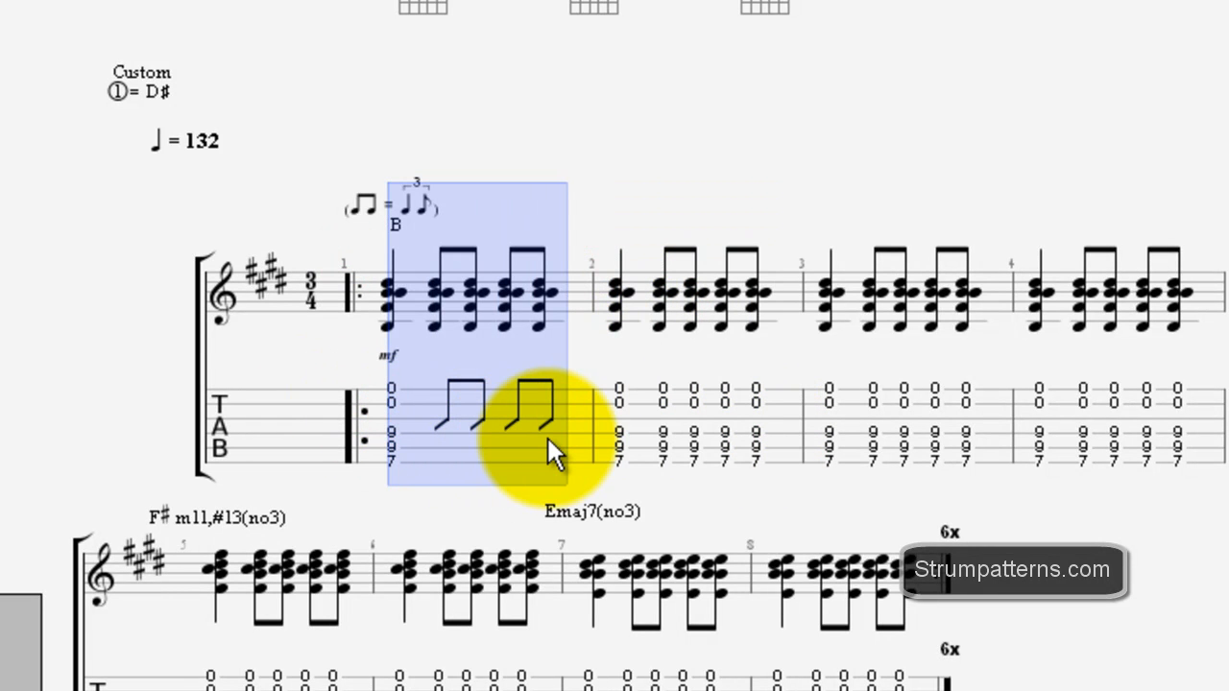
drag(602, 259, 754, 382)
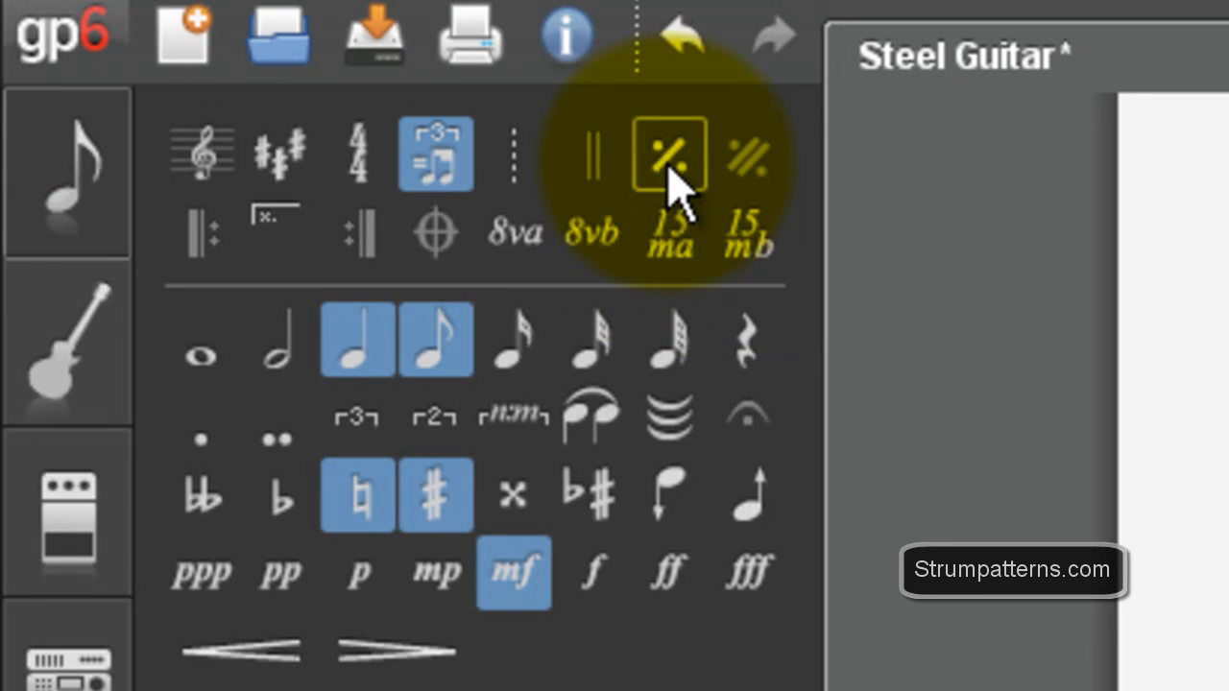
click(672, 163)
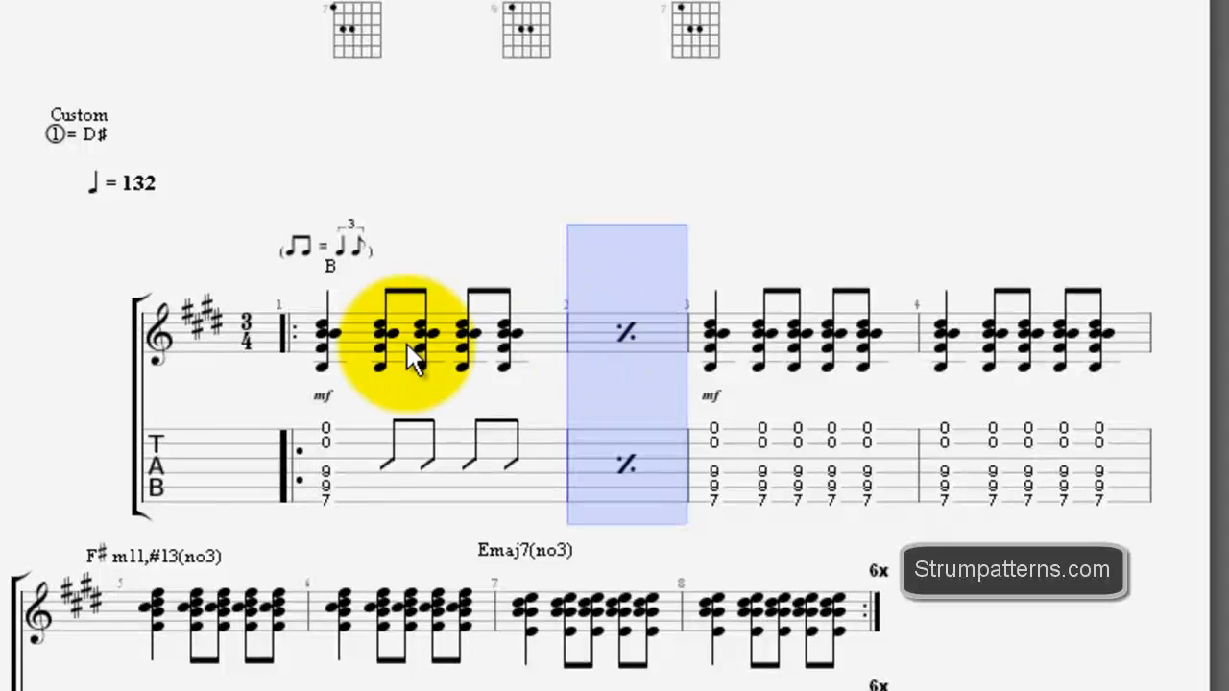
click(630, 333)
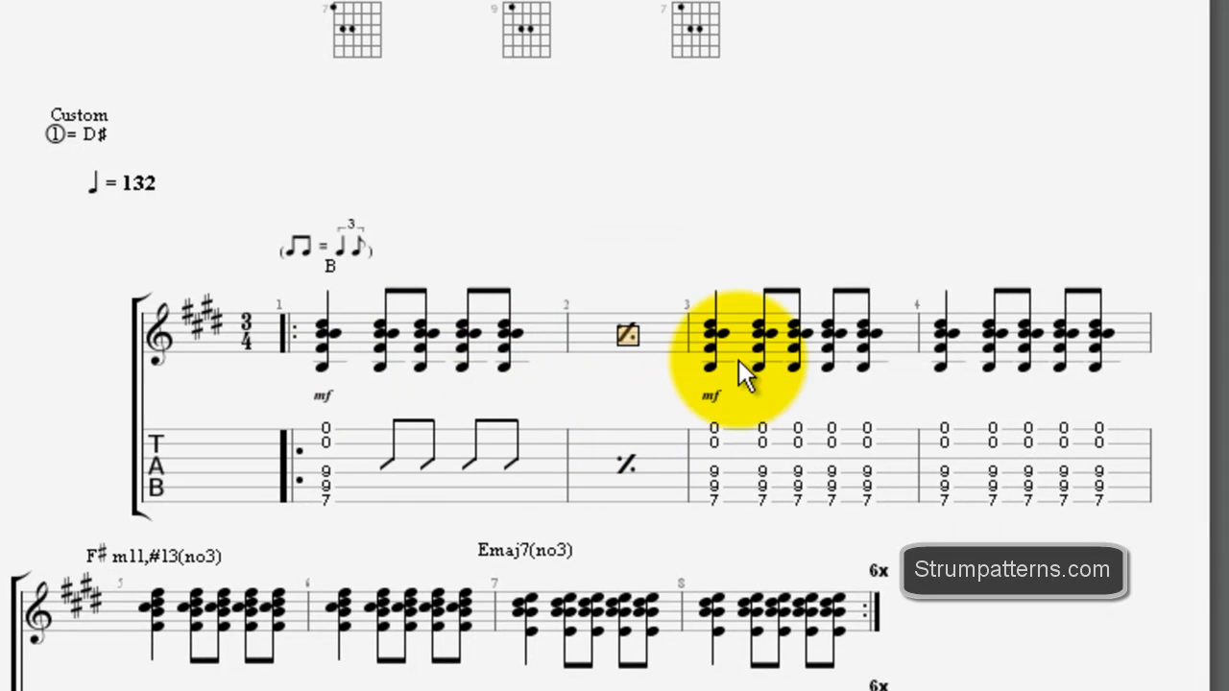
click(763, 337)
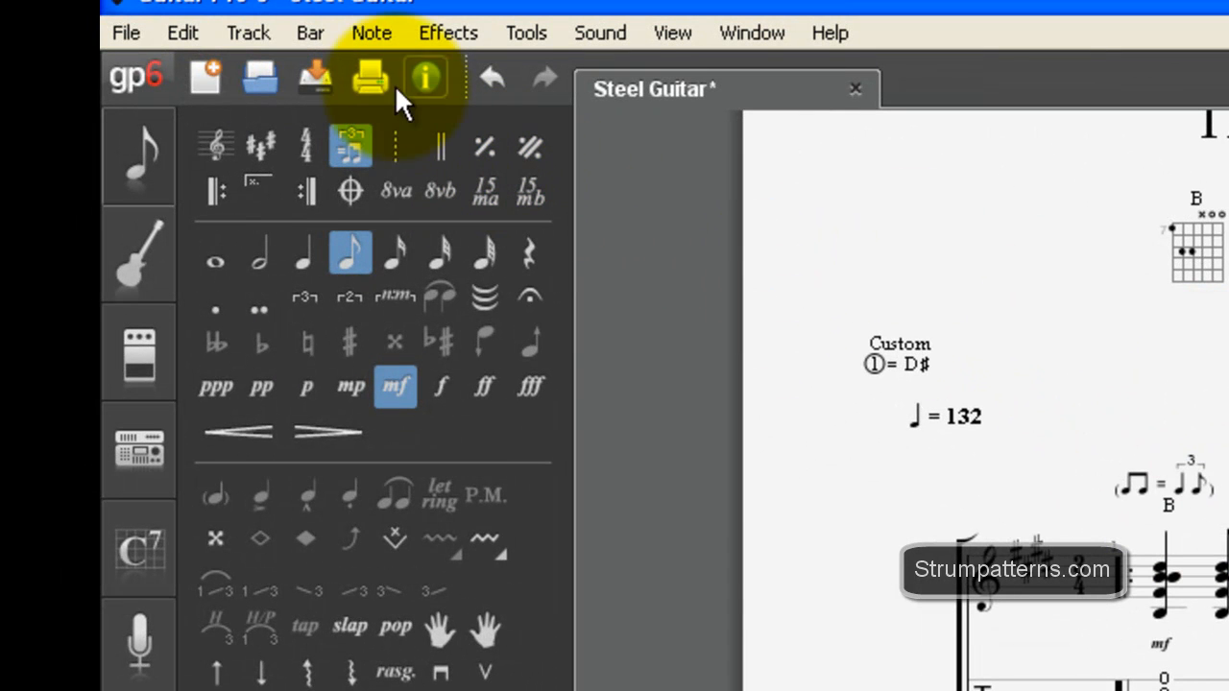
Step: Replace the written-out B chords of bar 3 with a single-bar simile mark
click(310, 32)
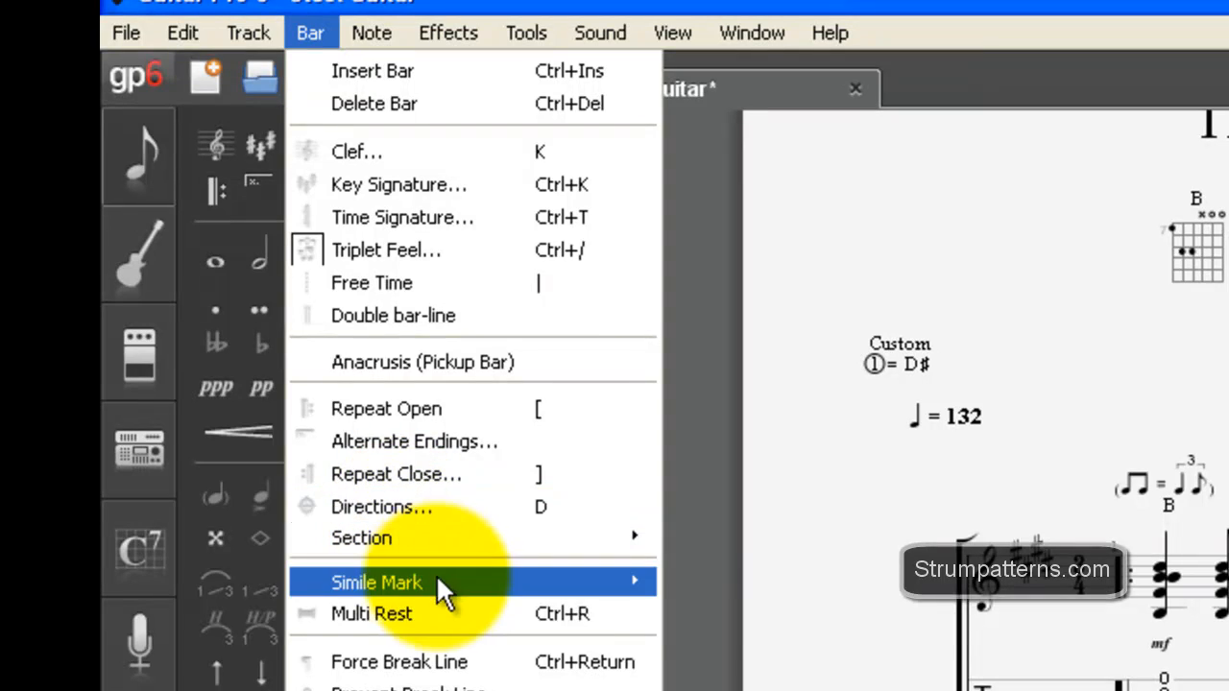
mouse_move(436, 579)
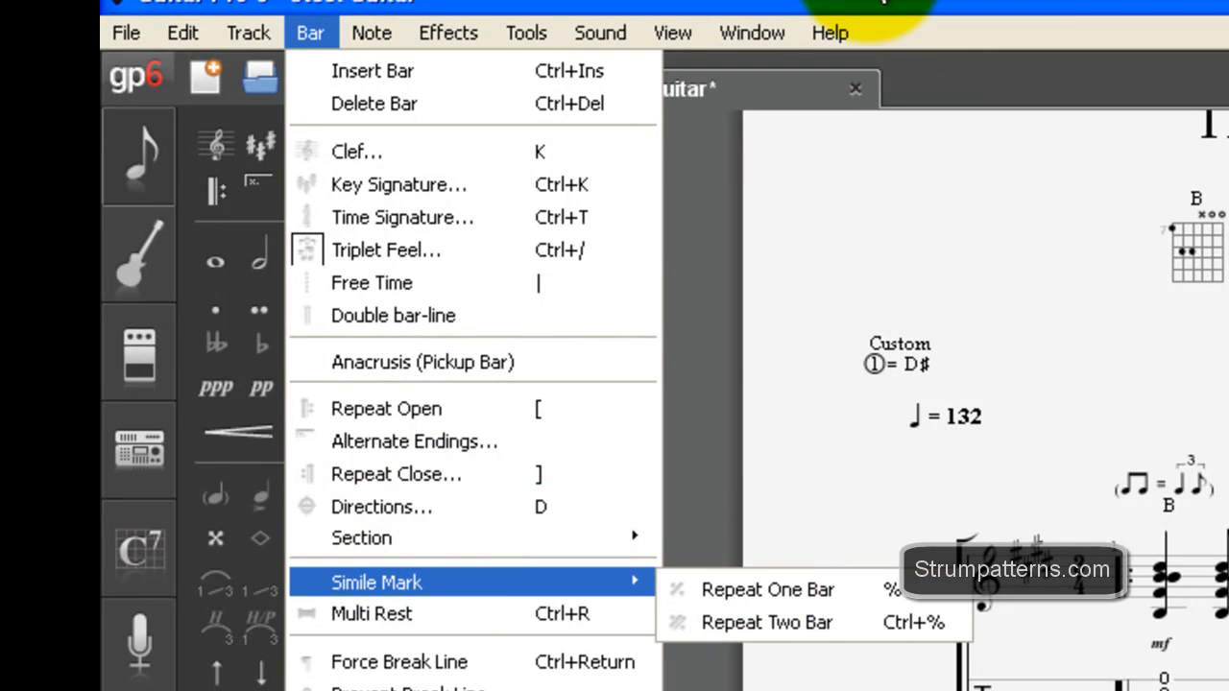
click(864, 4)
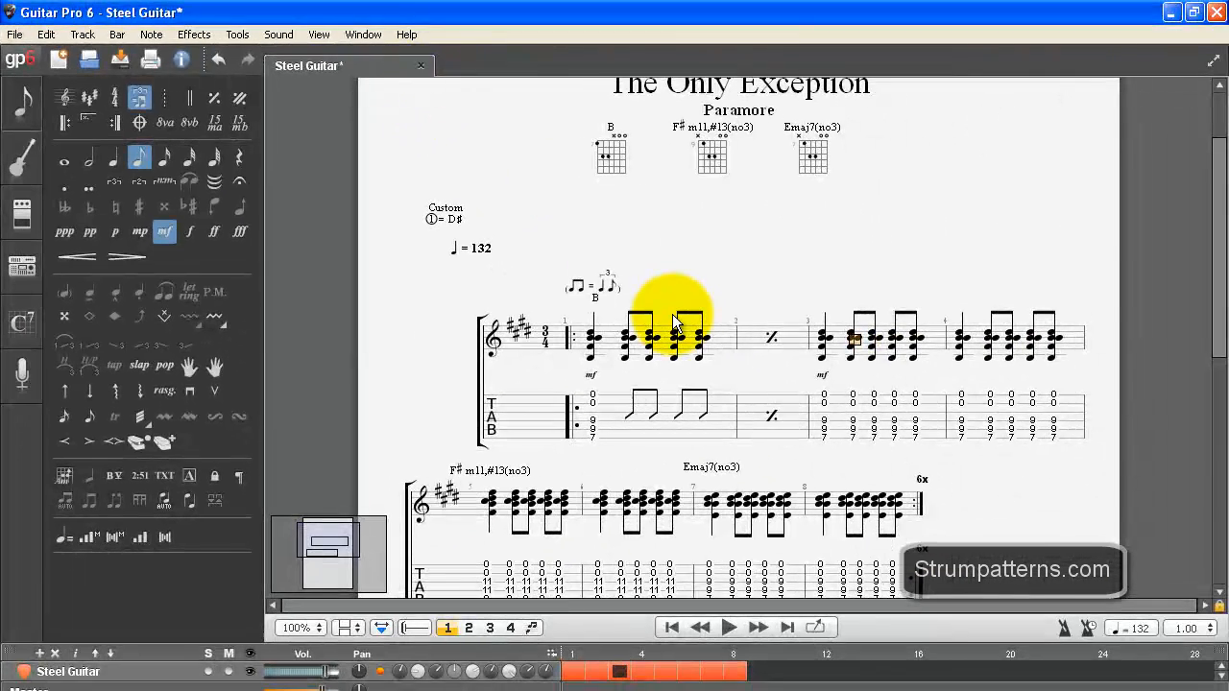
key(shift+5)
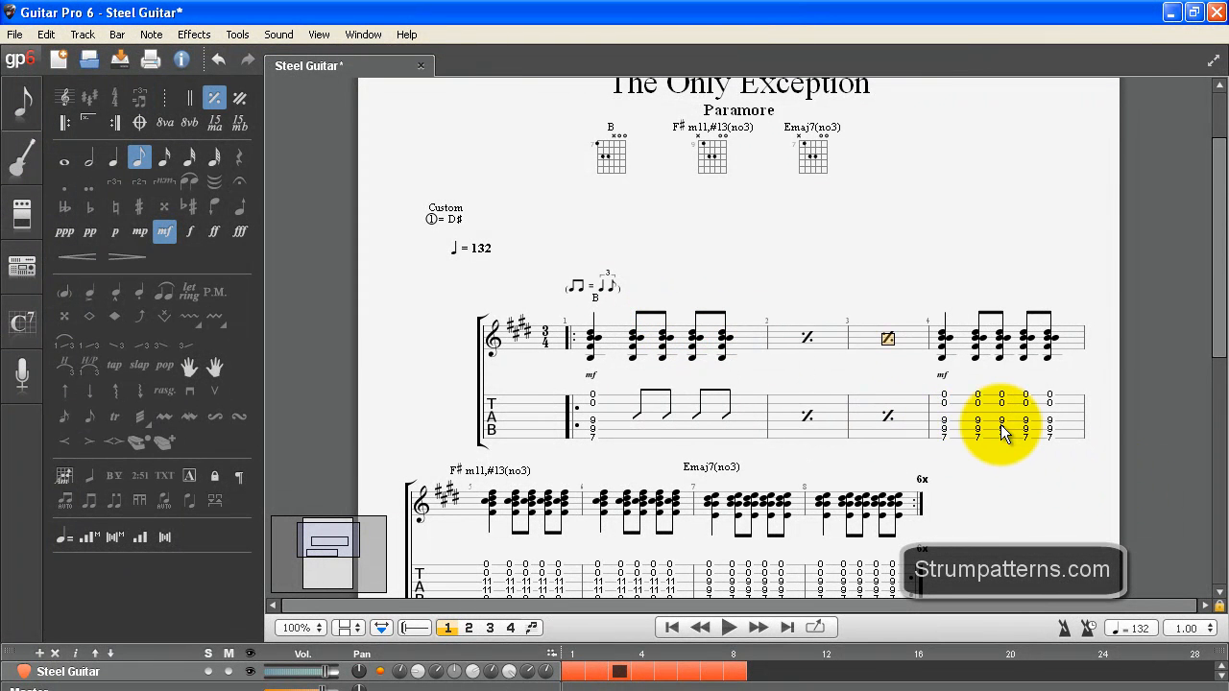
Step: Try replacing bars 3 and 4 with a two-bar simile mark and undo it
drag(881, 398, 1065, 389)
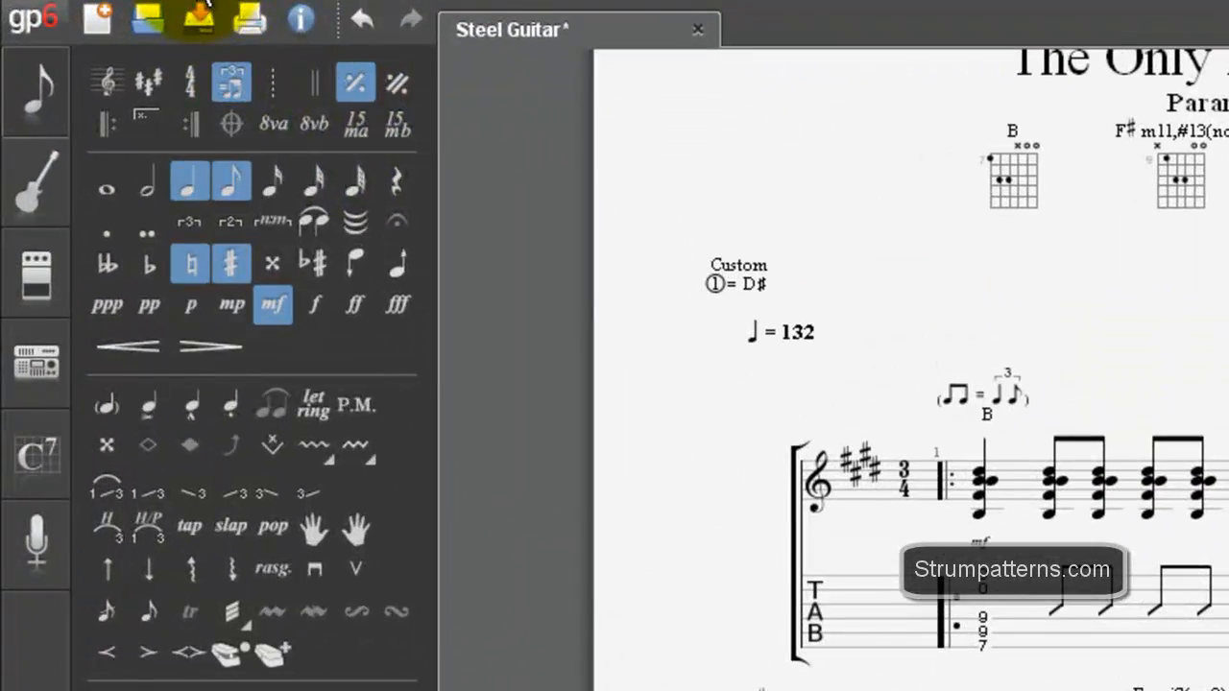
click(119, 32)
mouse_move(377, 485)
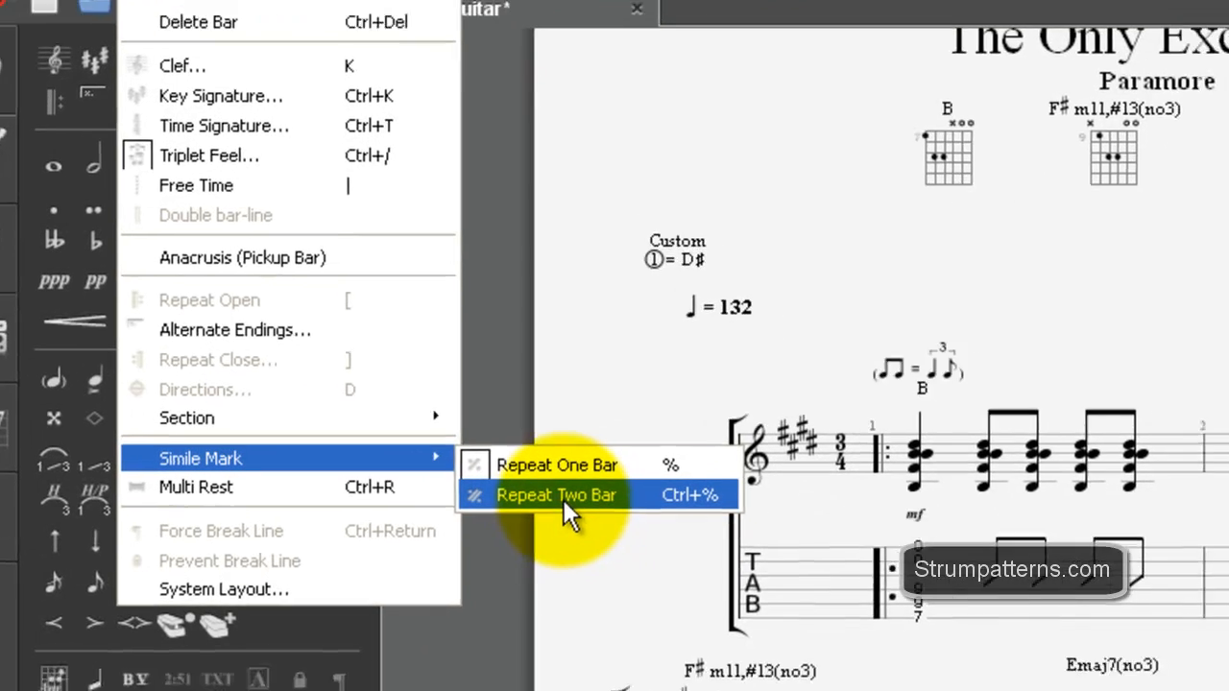
click(628, 526)
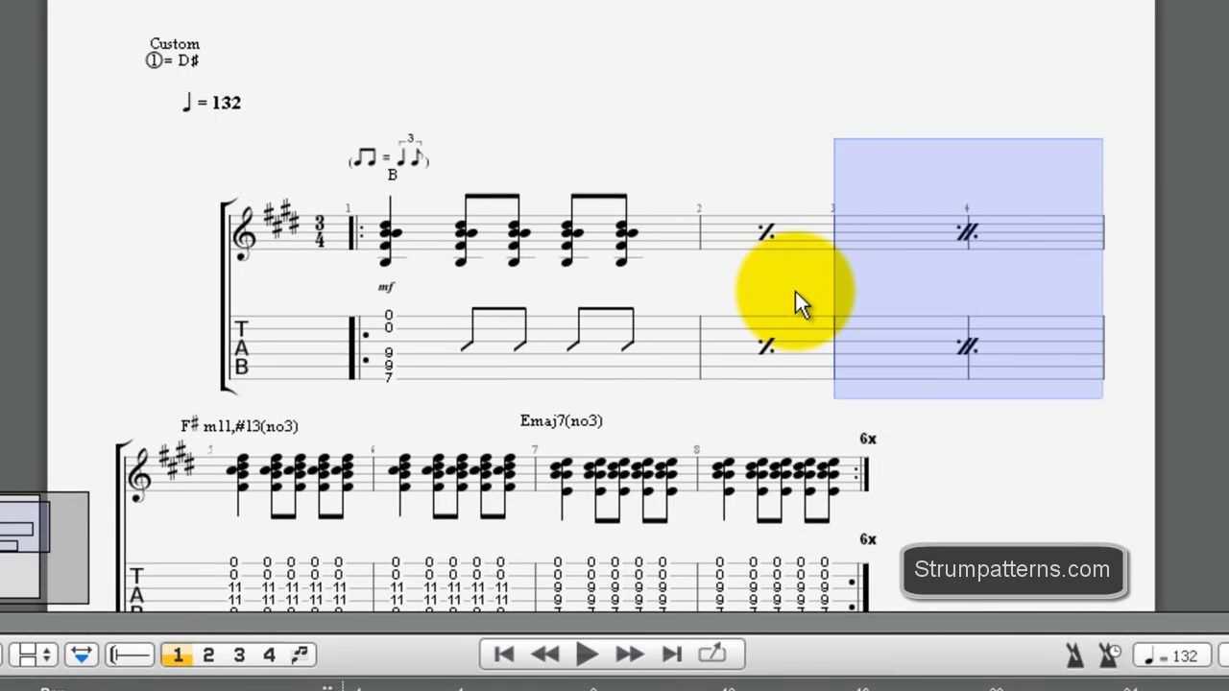
key(ctrl+z)
Step: Replace the written-out B chords of bar 4 with a single-bar simile mark
click(961, 249)
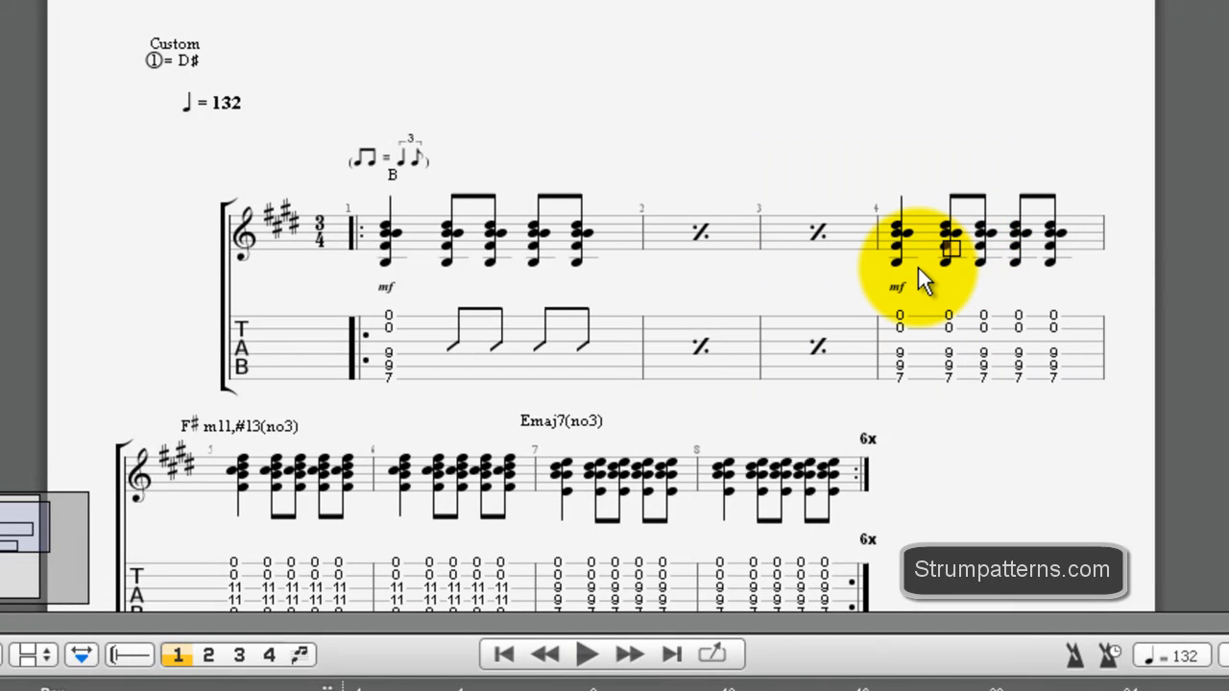
key(percent)
drag(374, 246, 1015, 316)
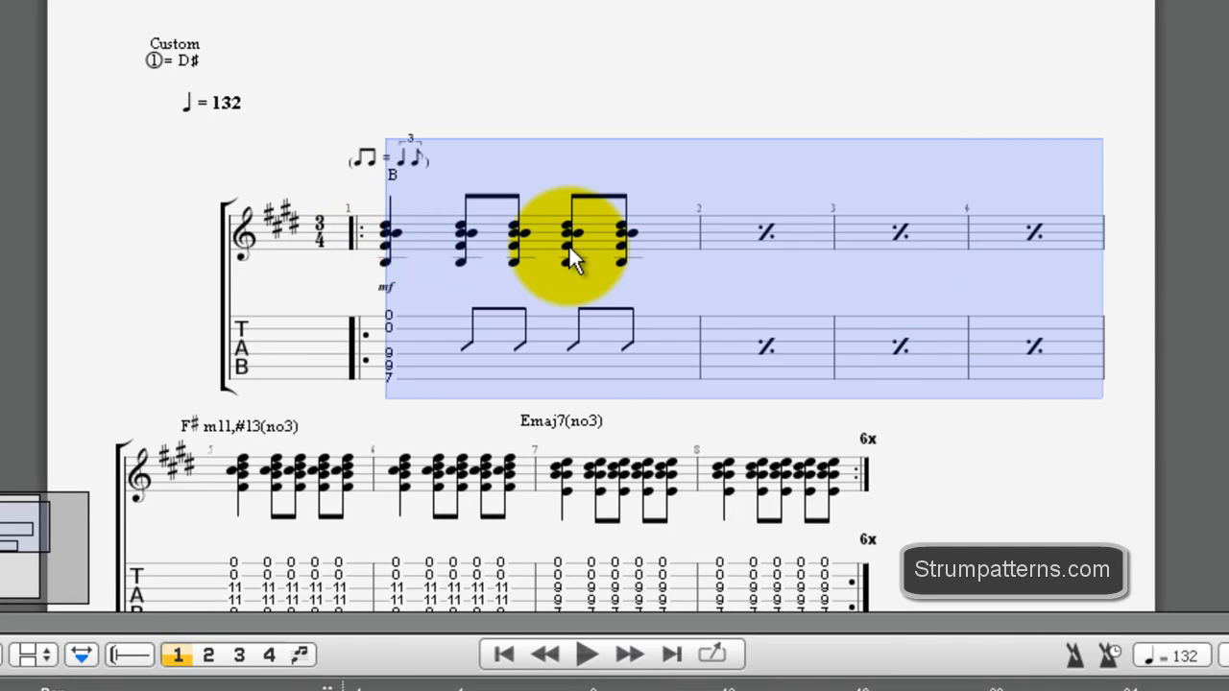
scroll(555, 324, down, 1)
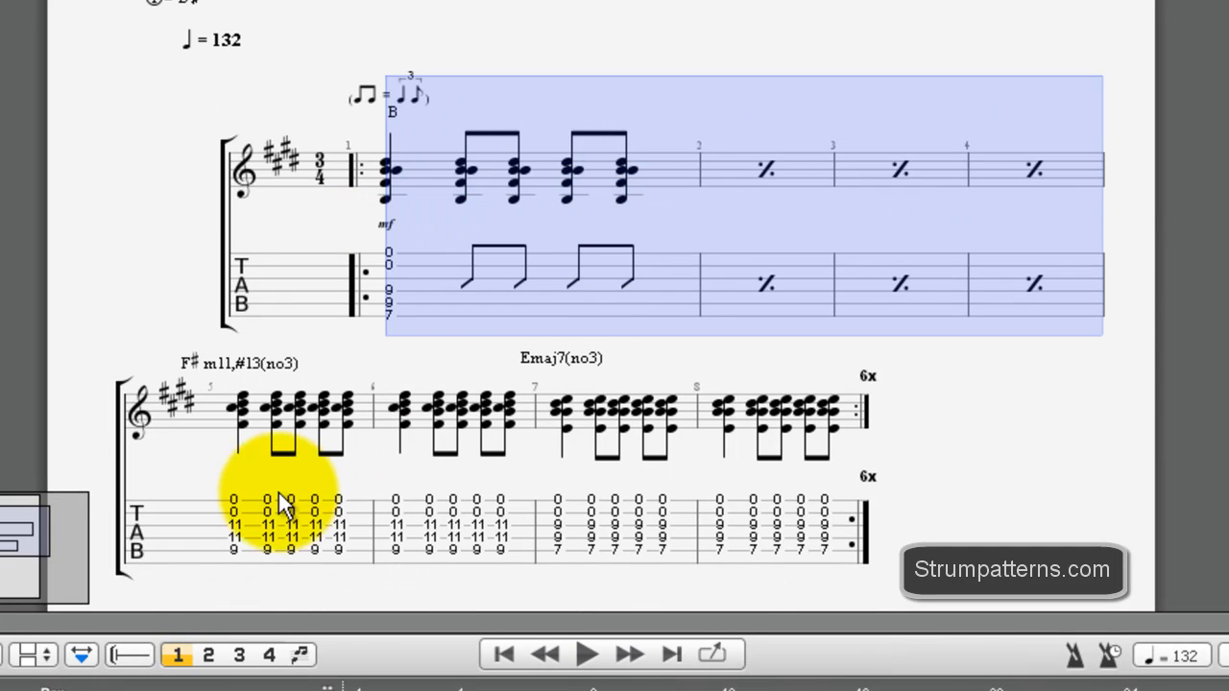
scroll(546, 348, up, 1)
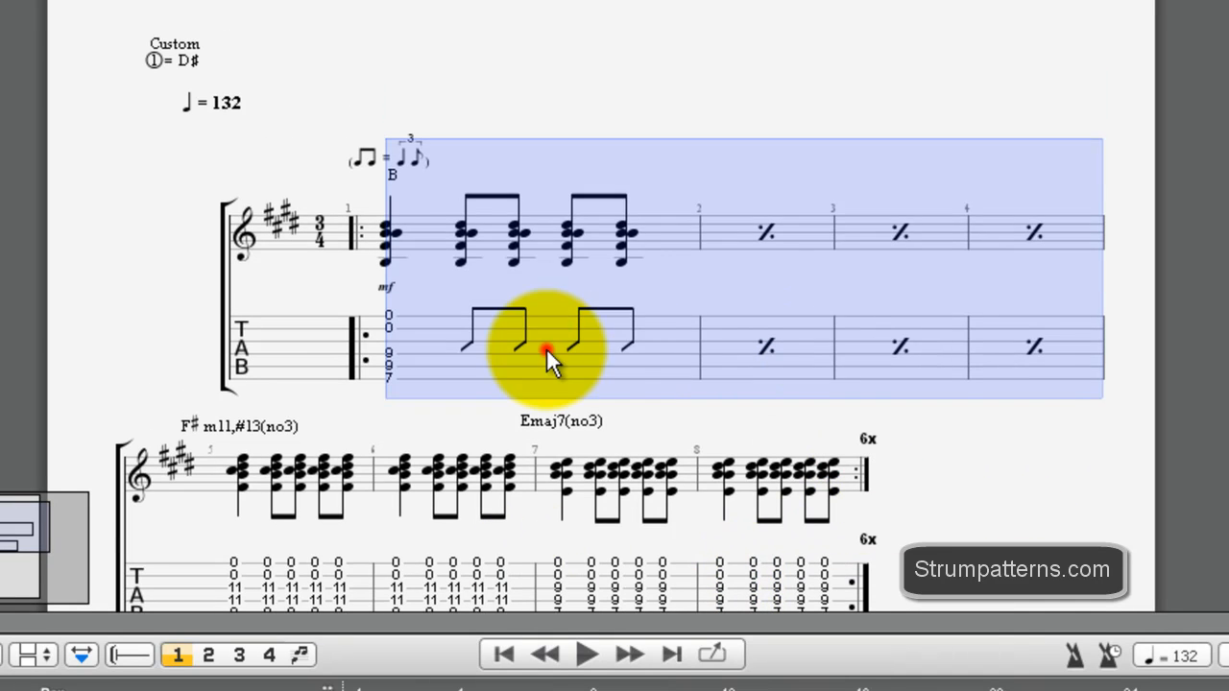
click(547, 348)
Step: Replace the written-out chords of bars 6 and 8 with single-bar simile marks
scroll(515, 425, down, 1)
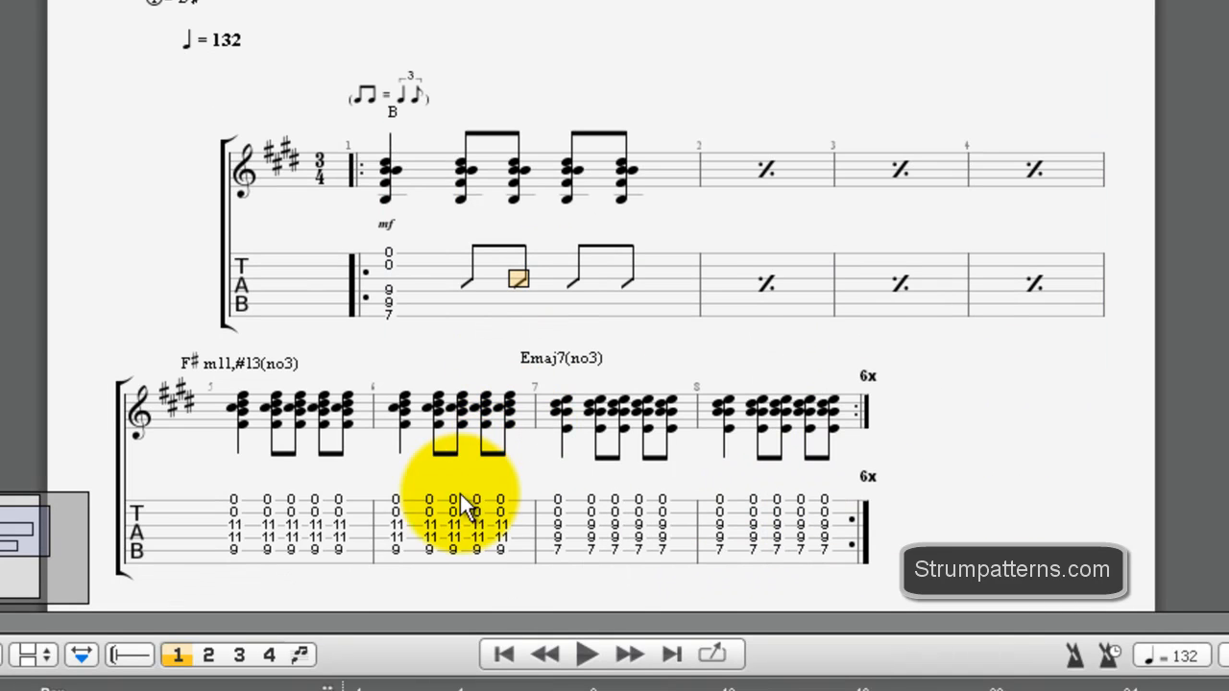
click(397, 527)
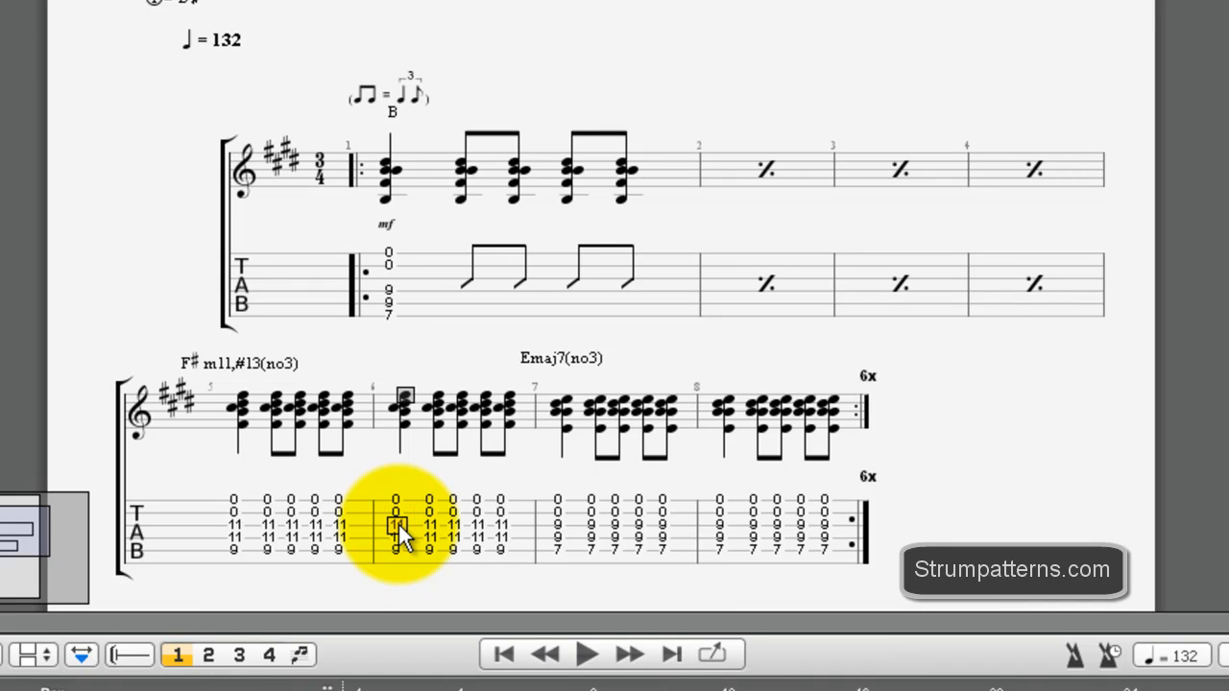
key(shift+5)
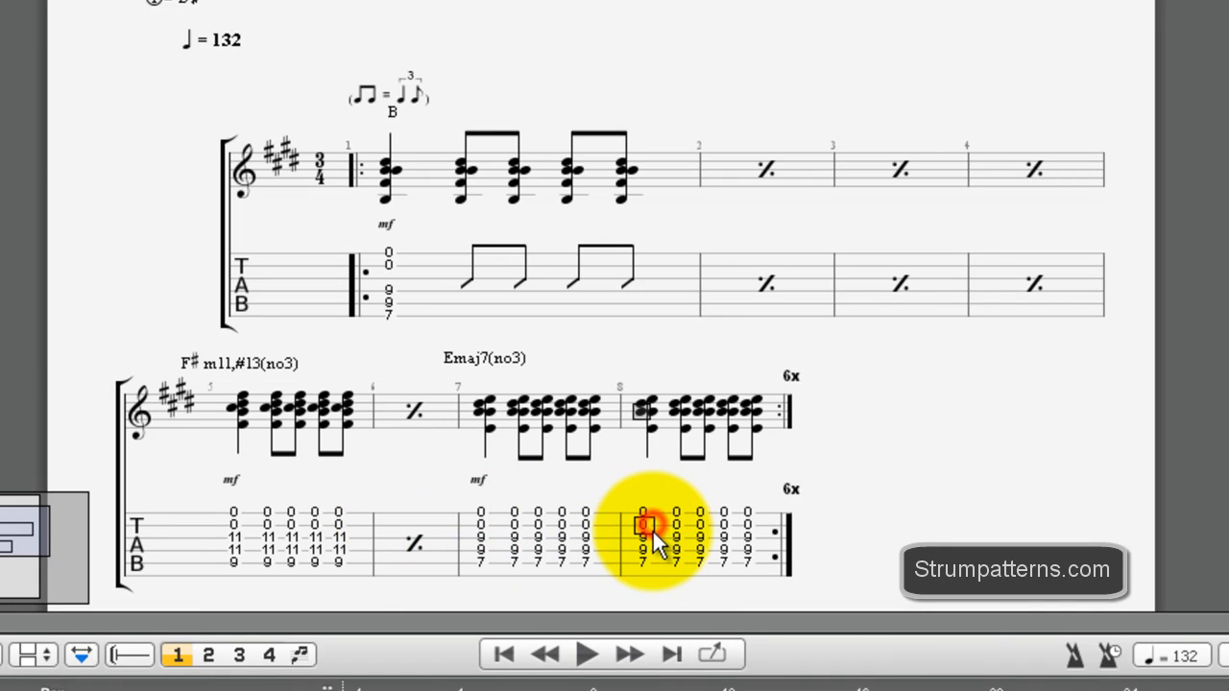
key(shift+5)
Step: Show the last four eighth-note F# m11,#13(no3) chords of bar 5 as slashes in the tablature
click(271, 389)
drag(271, 389, 348, 397)
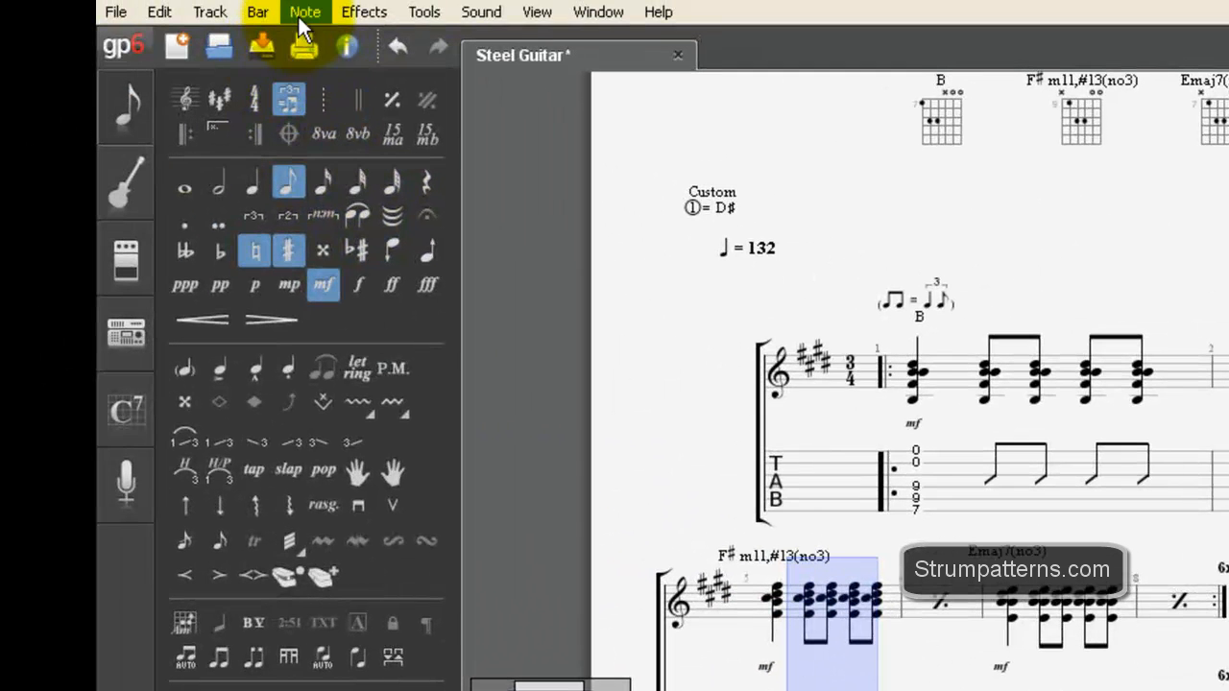
click(303, 11)
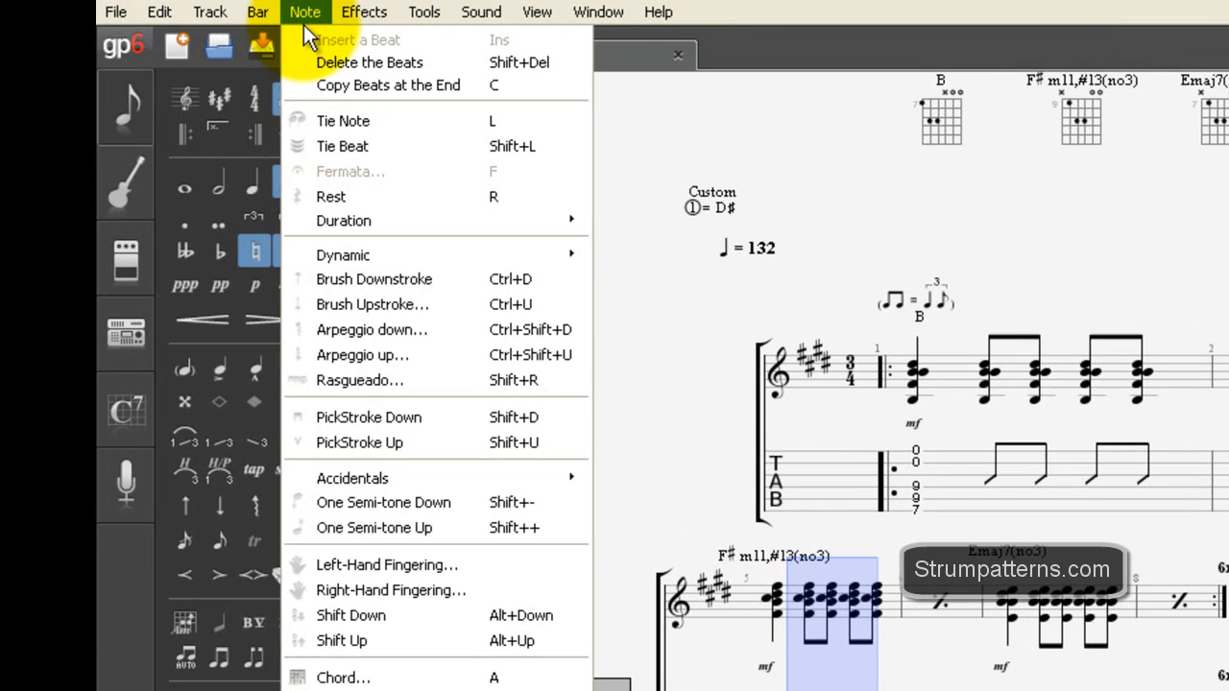
click(878, 689)
drag(877, 690, 796, 372)
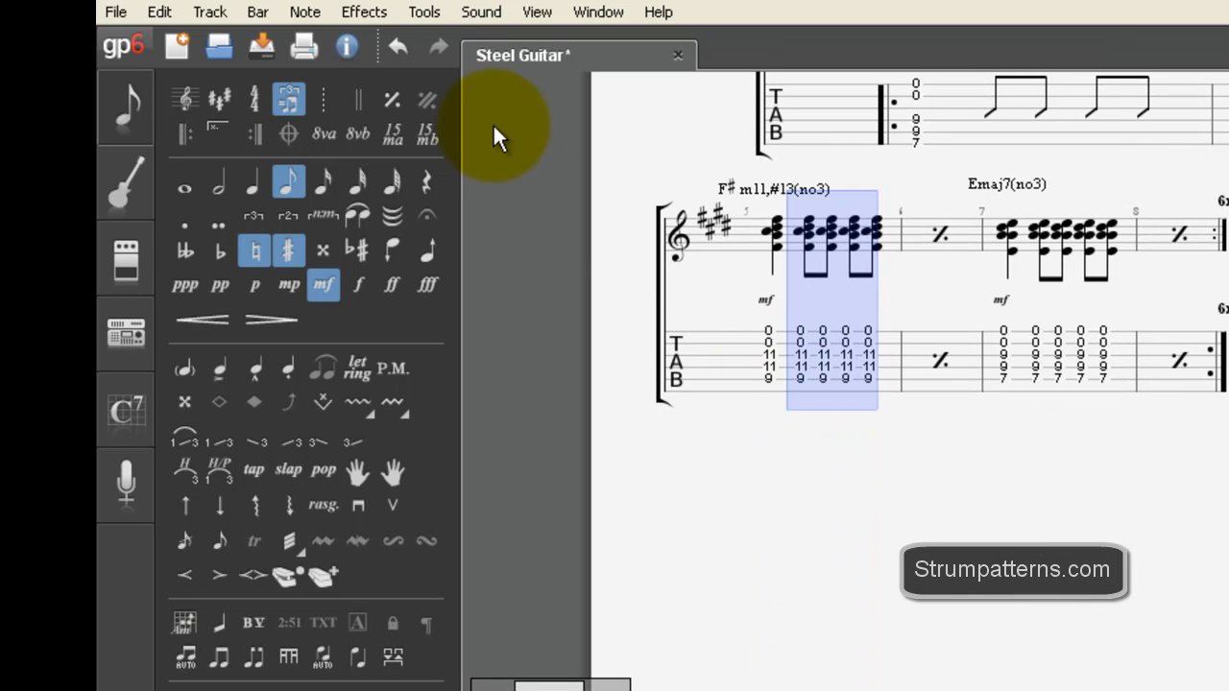
click(305, 14)
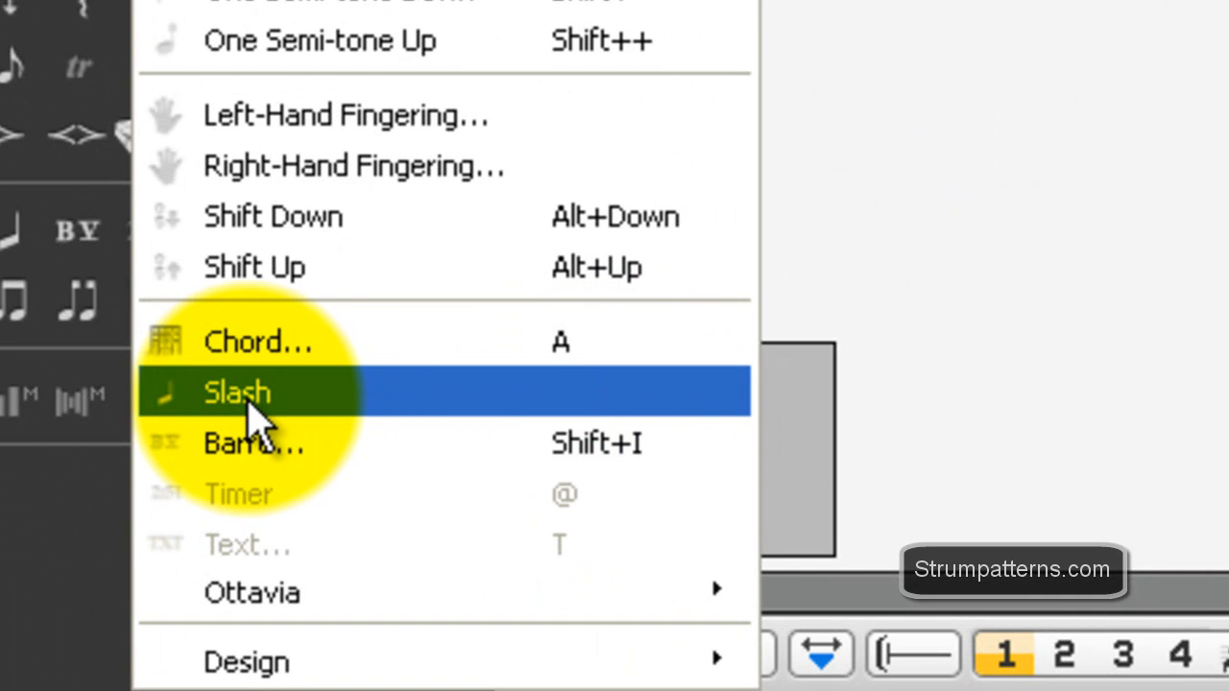
click(248, 412)
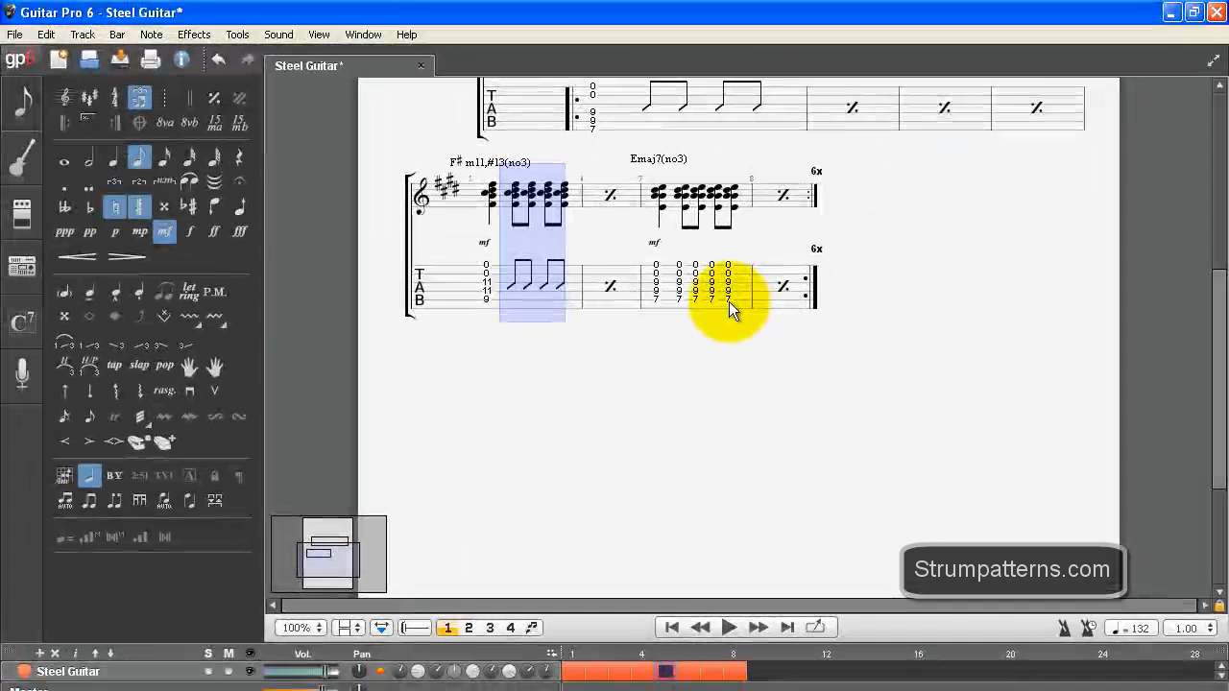
Step: Show the last four eighth-note Emaj7(no3) chords of bar 7 as slashes in the tablature
drag(729, 302, 670, 283)
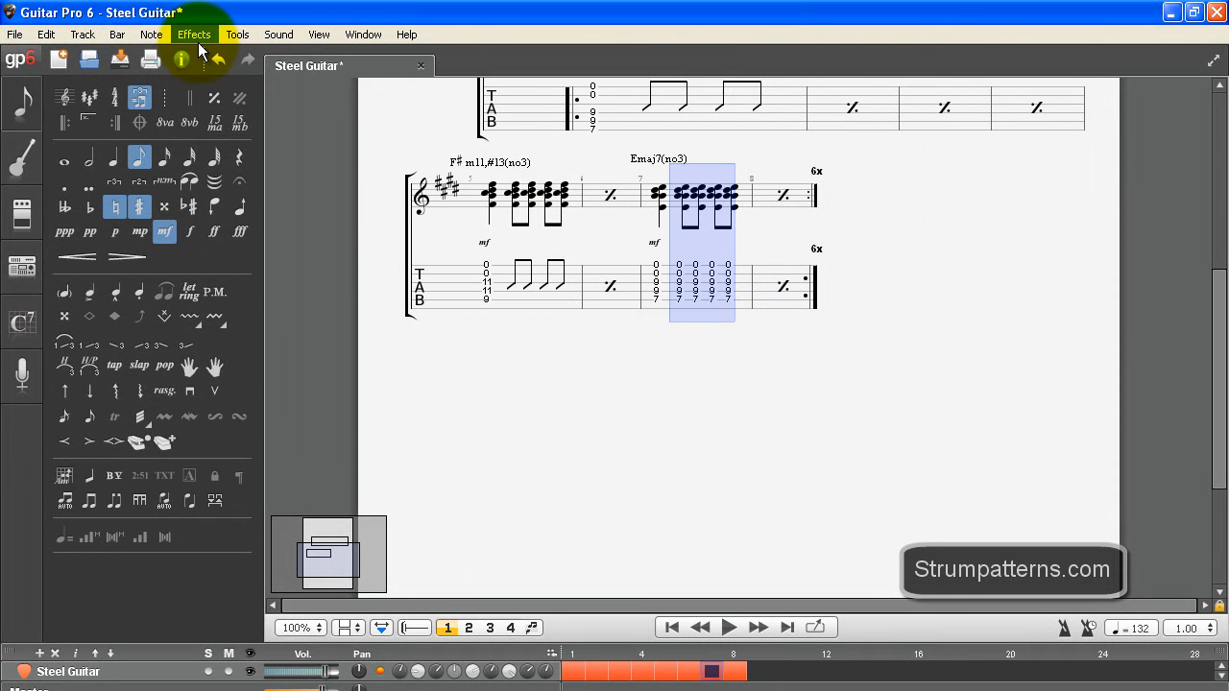
click(146, 37)
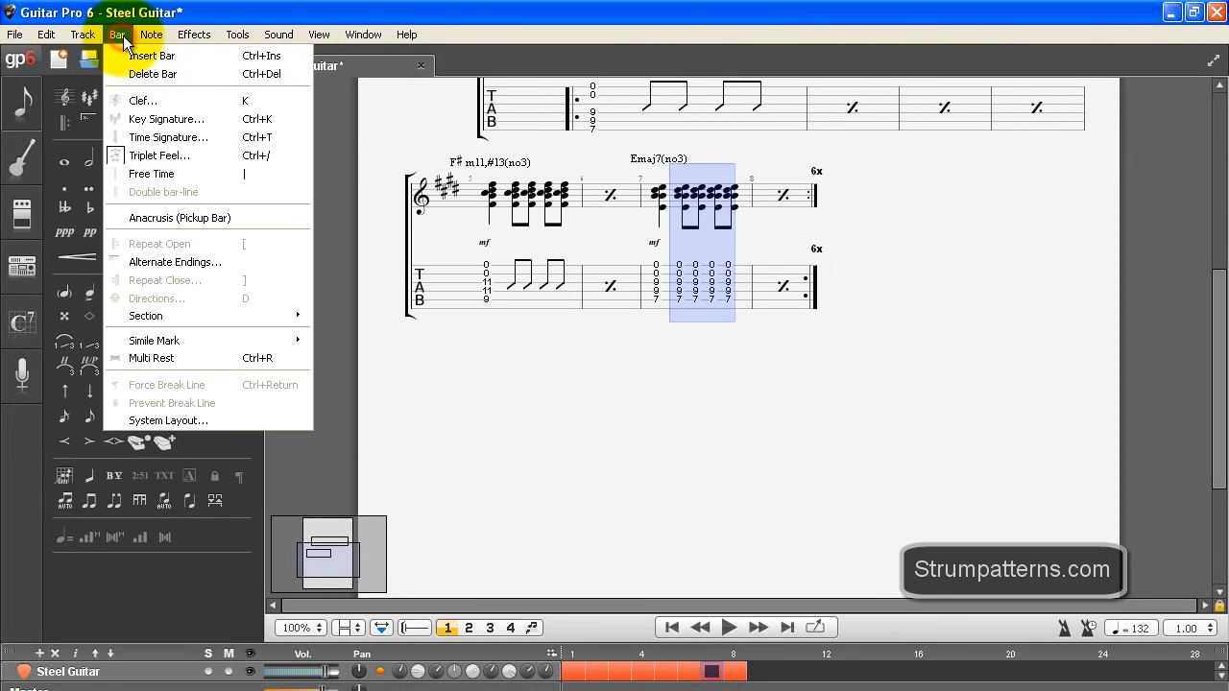
click(180, 534)
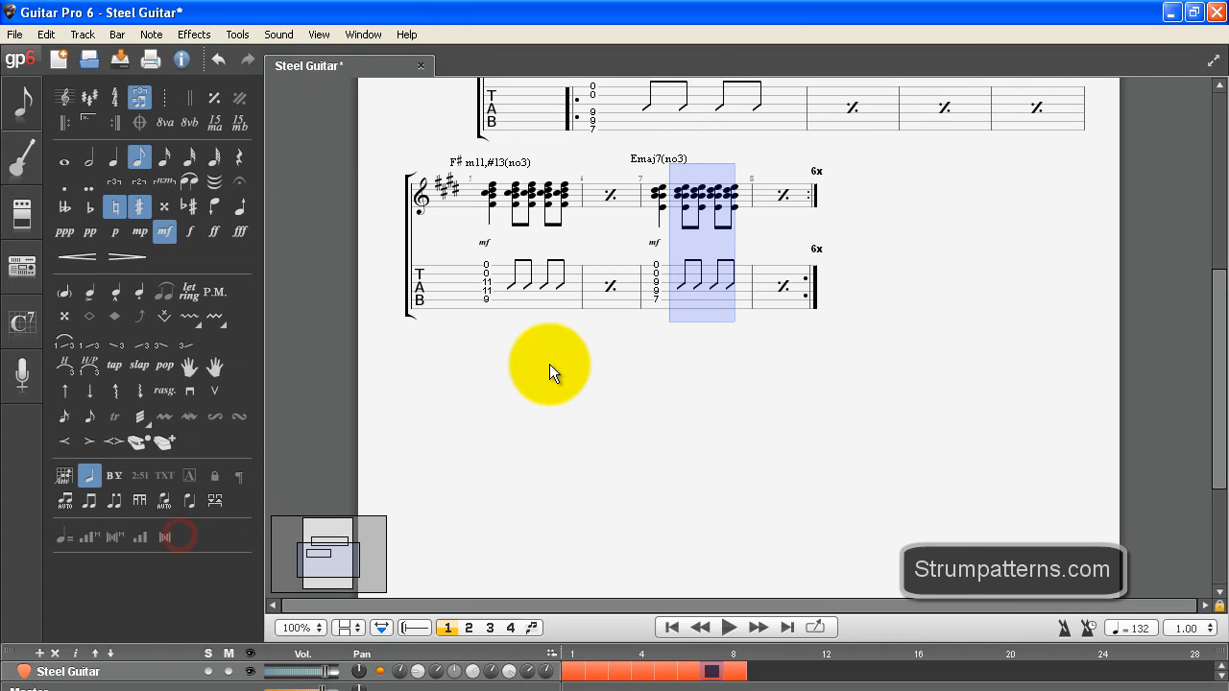
click(585, 282)
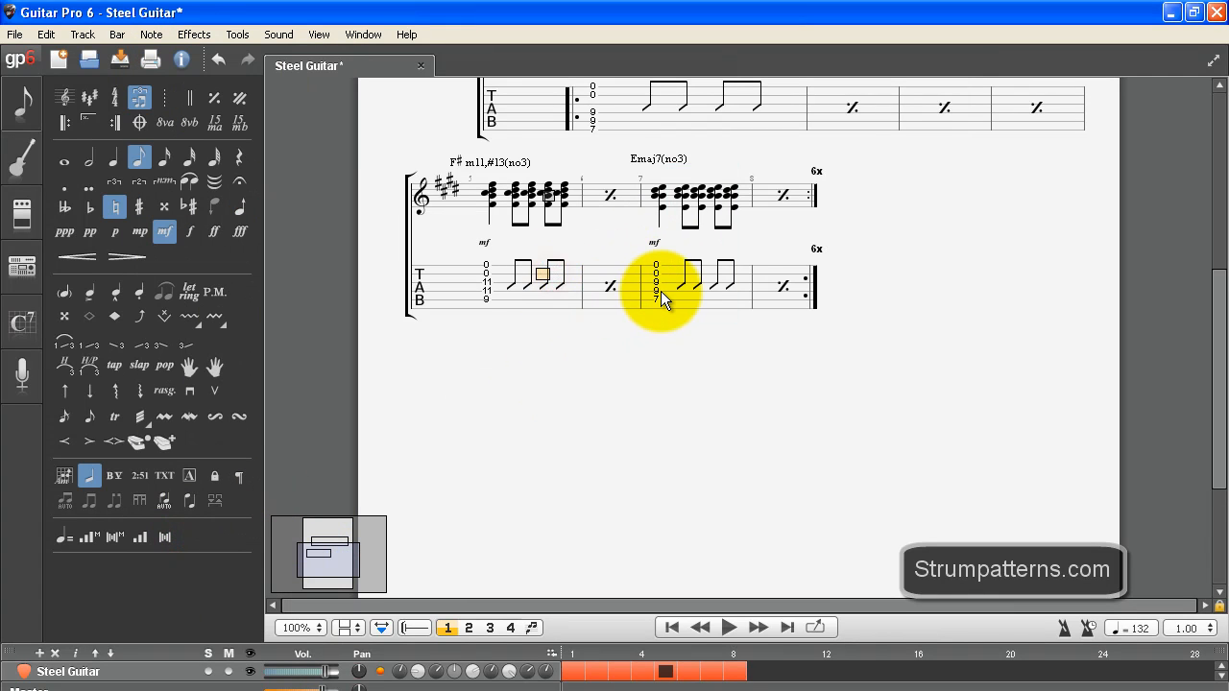
Step: Add a Slash staff to the Steel Guitar track alongside its Standard and Tab staves
scroll(660, 291, up, 3)
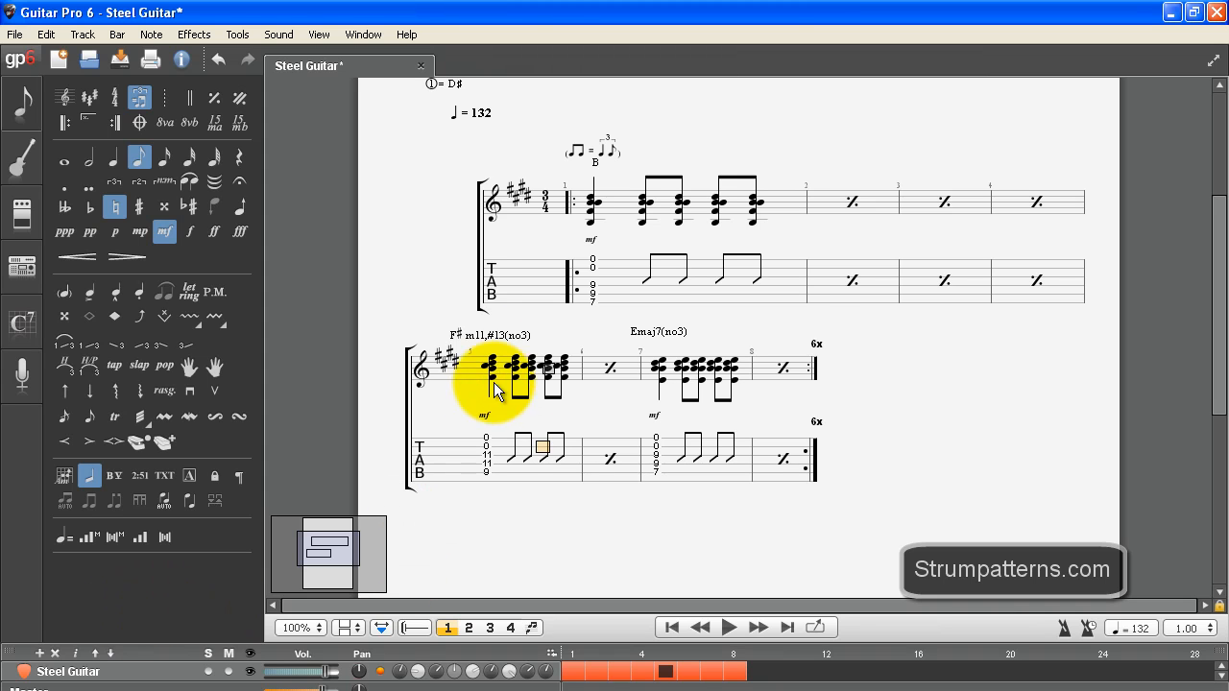
drag(510, 346, 572, 374)
click(566, 365)
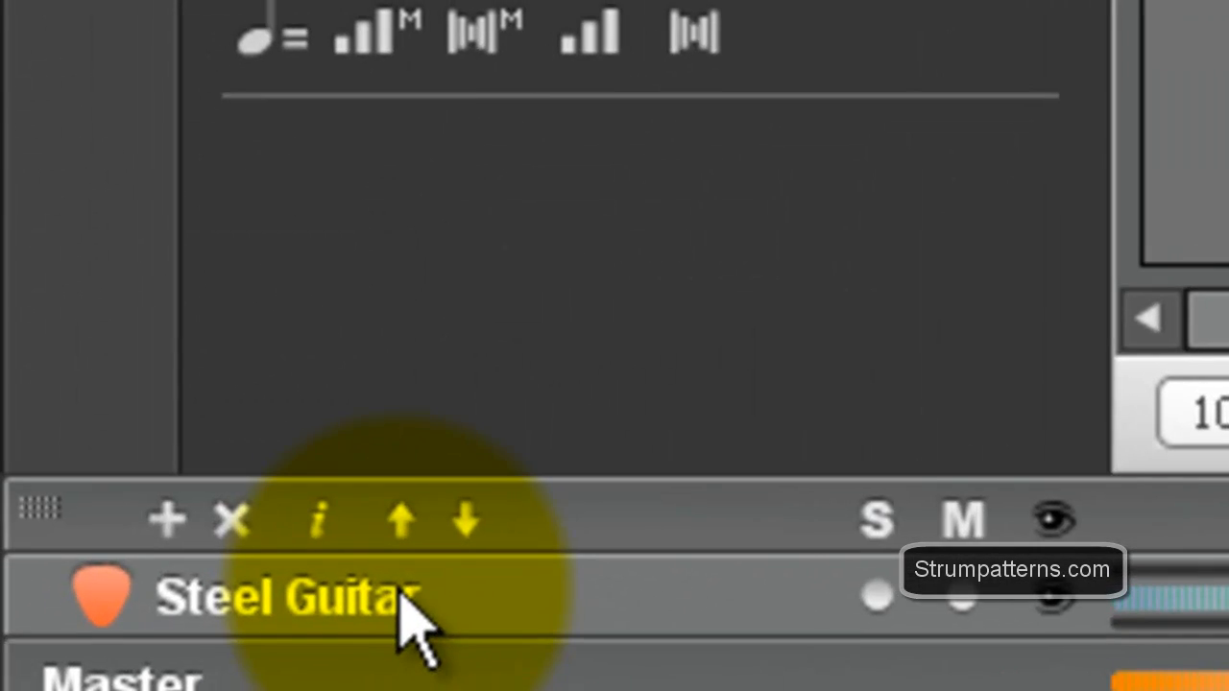
double_click(365, 605)
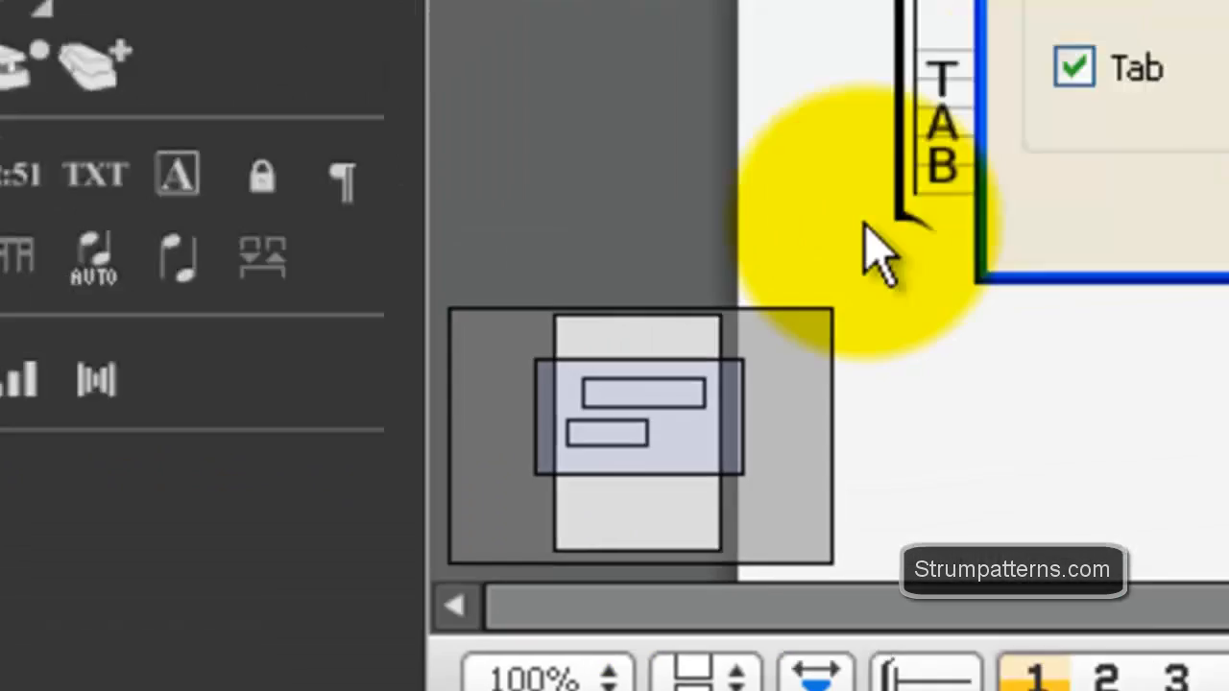
click(202, 363)
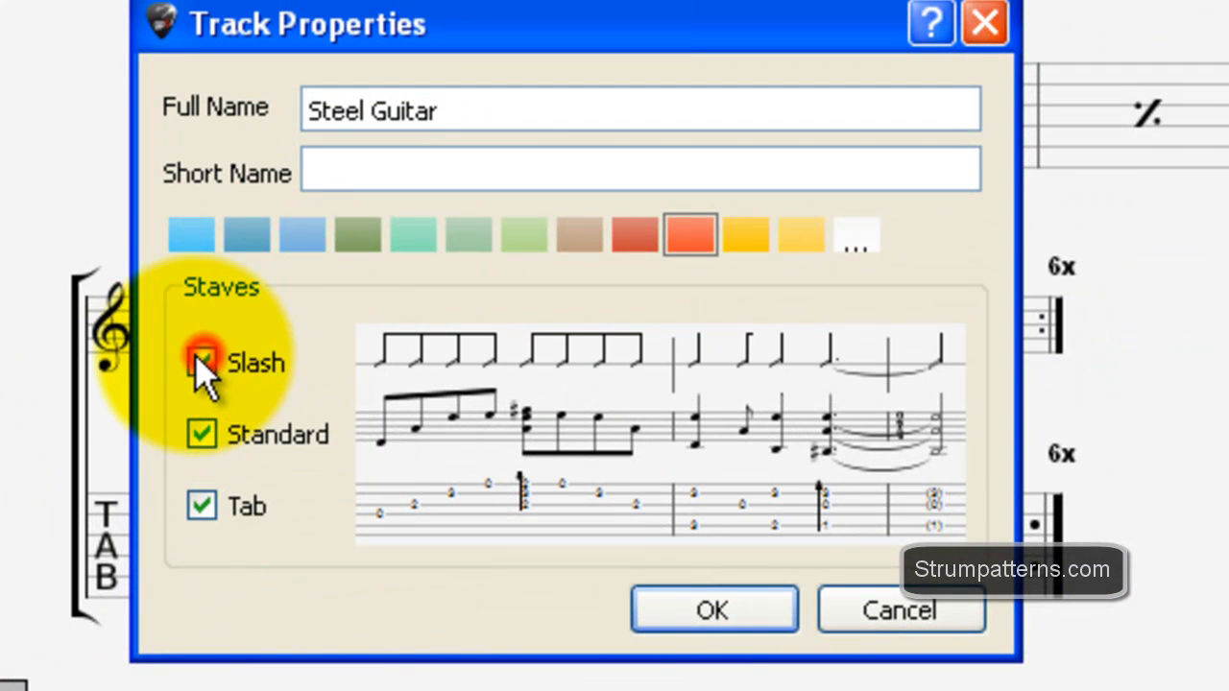
click(672, 607)
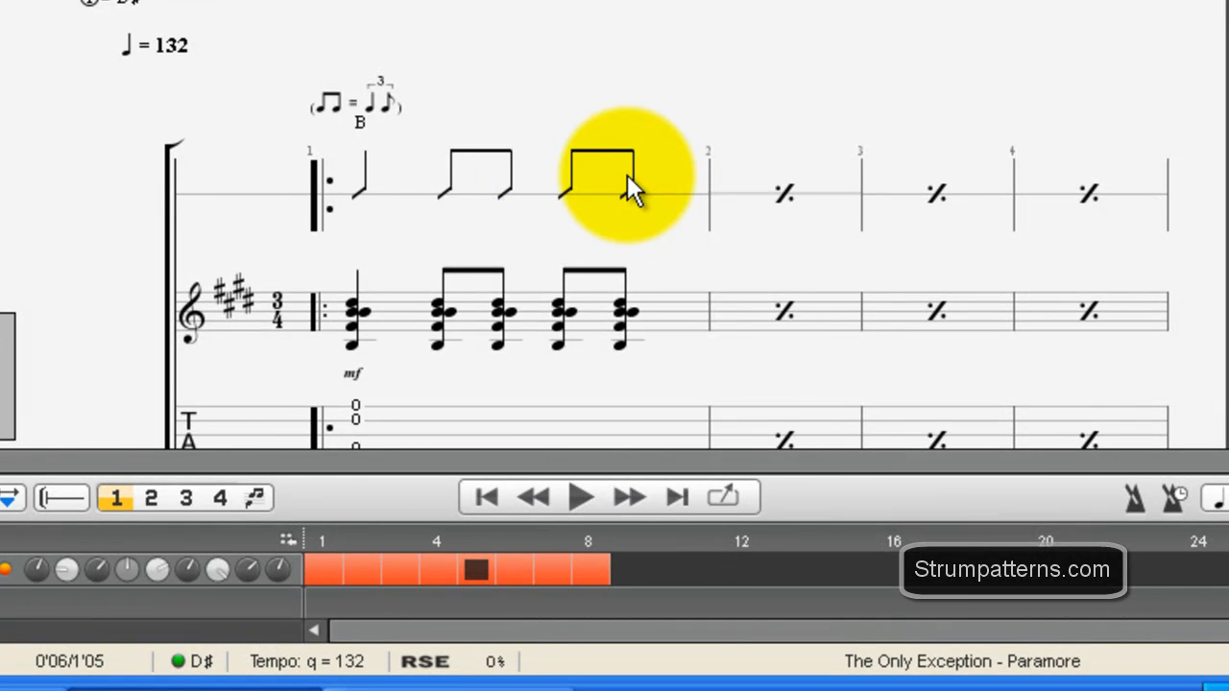
scroll(494, 221, down, 3)
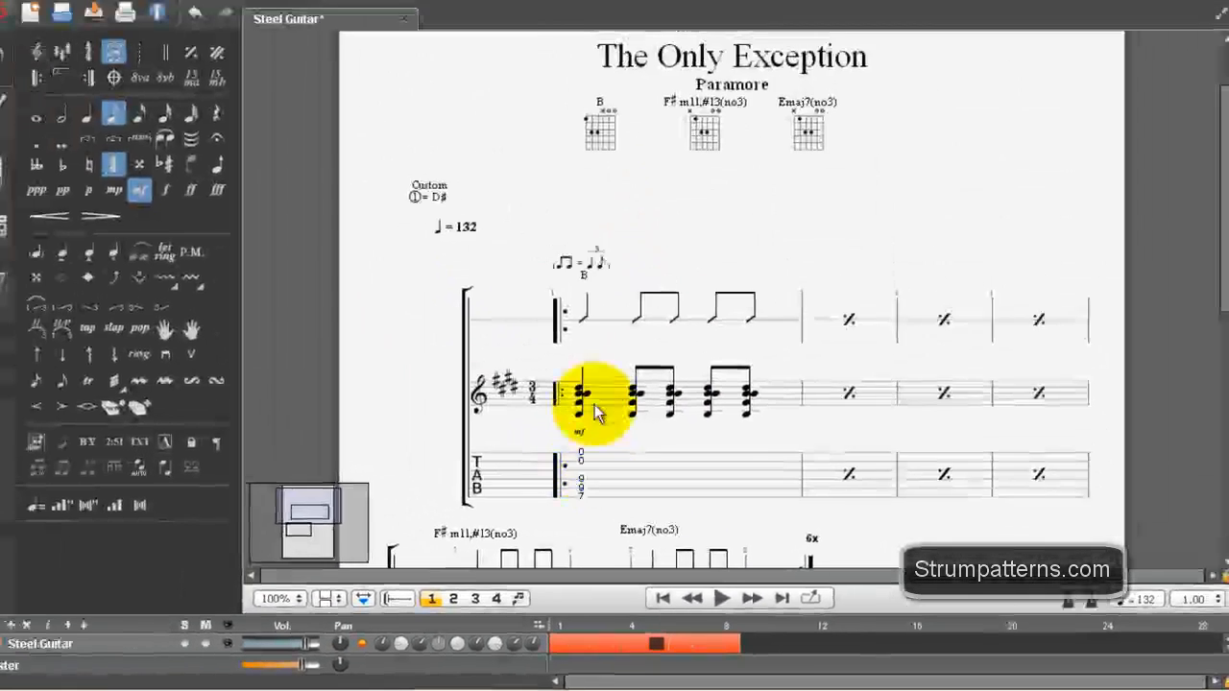
scroll(487, 288, up, 3)
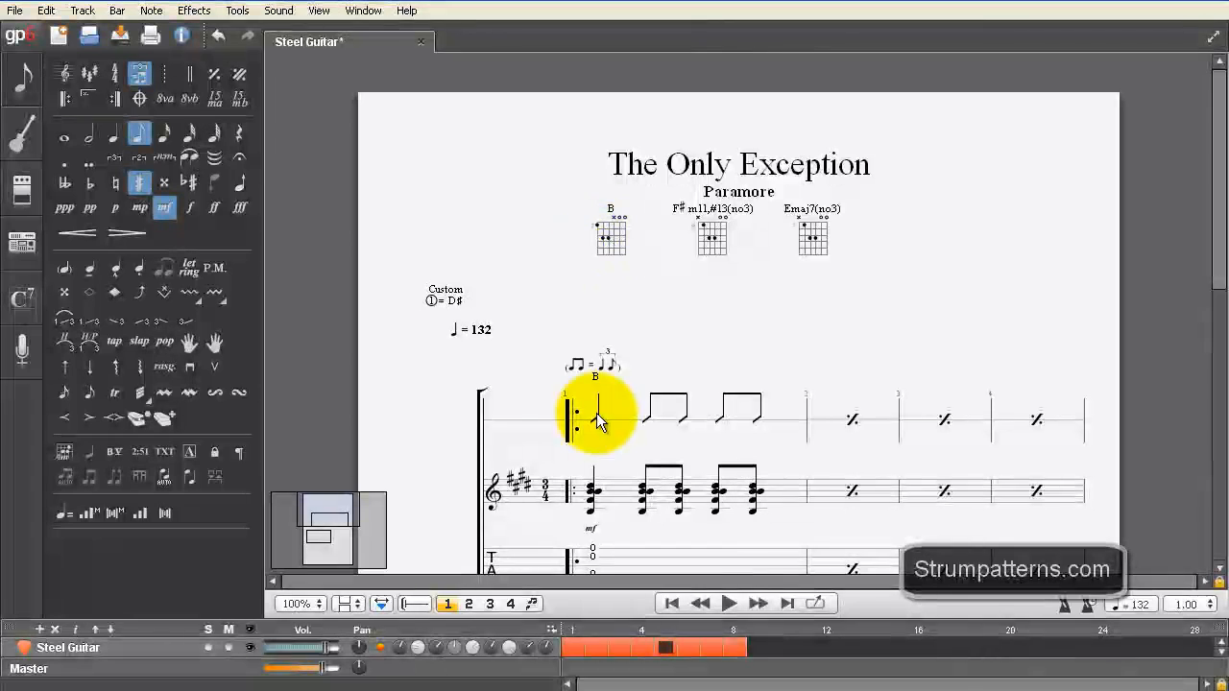
Step: Hide the Standard and Tab staves of the Steel Guitar track, leaving only the Slash staff
scroll(691, 444, down, 3)
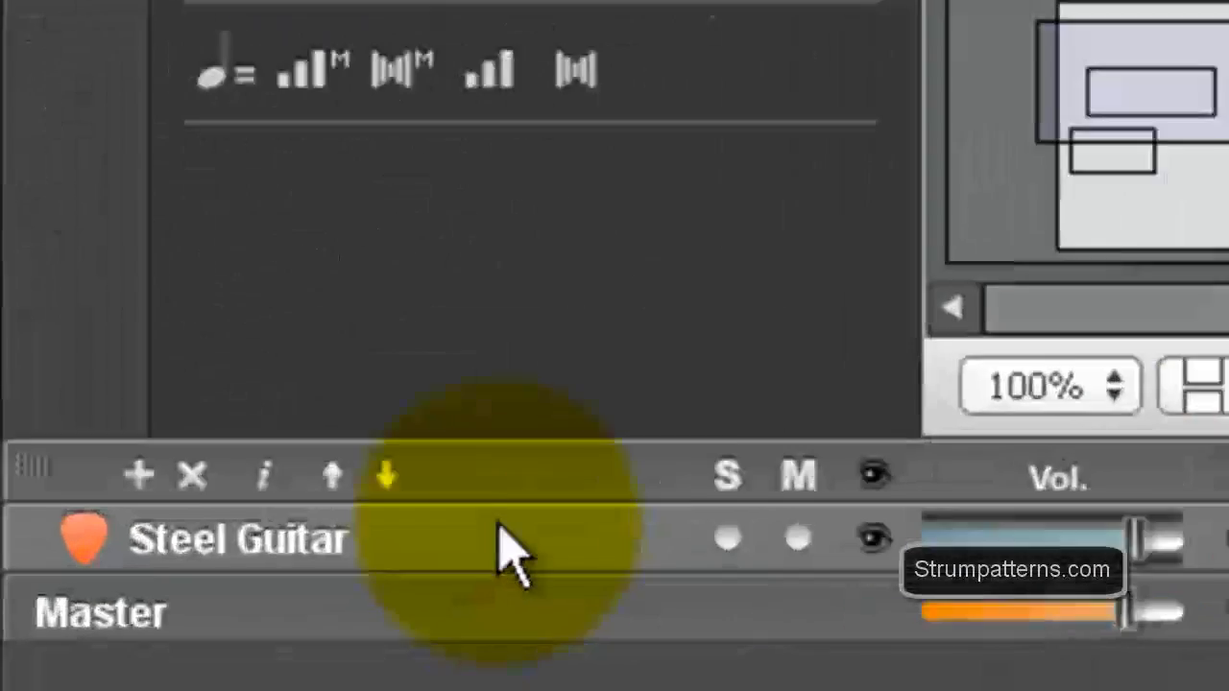
double_click(99, 646)
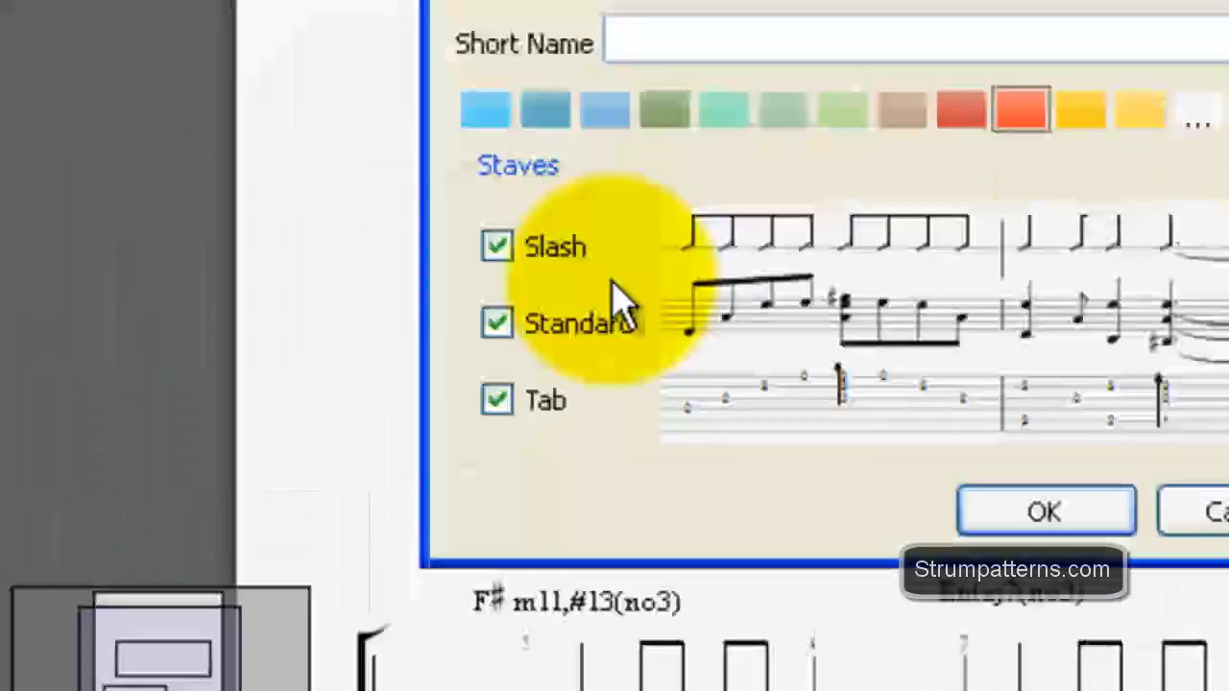
click(499, 325)
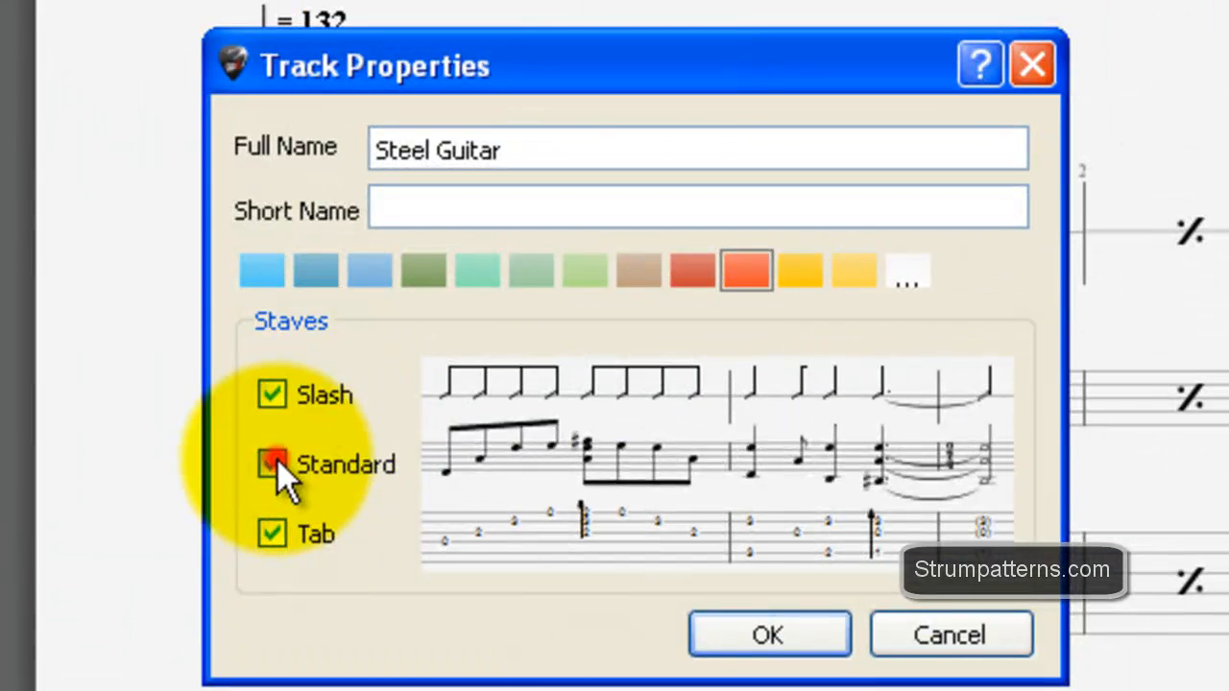
click(497, 400)
click(1037, 523)
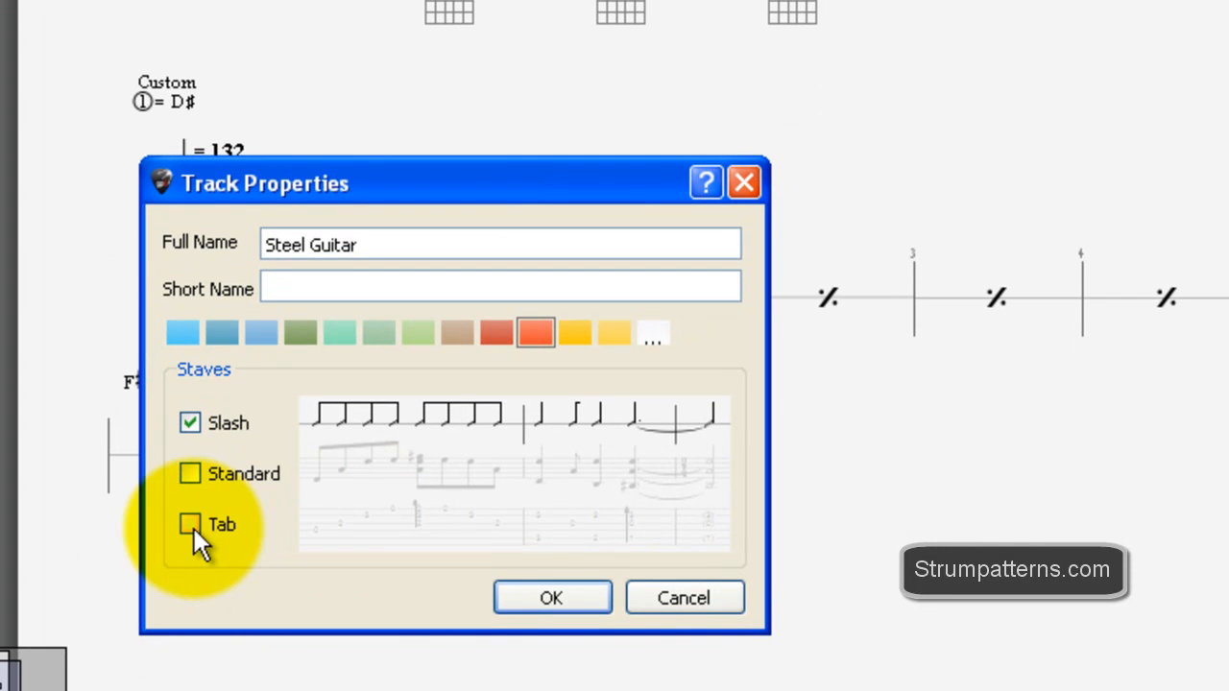
Step: Turn the Tab staff of the Steel Guitar track back on and turn its Slash staff off
click(190, 632)
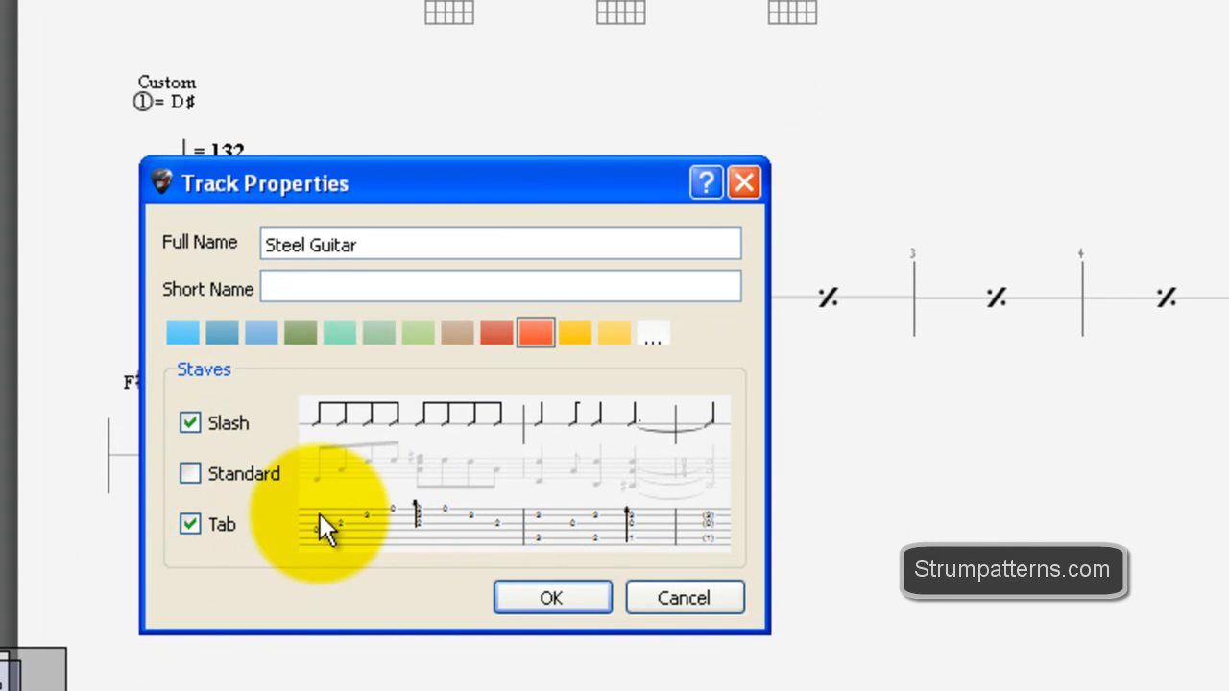
click(191, 424)
click(557, 590)
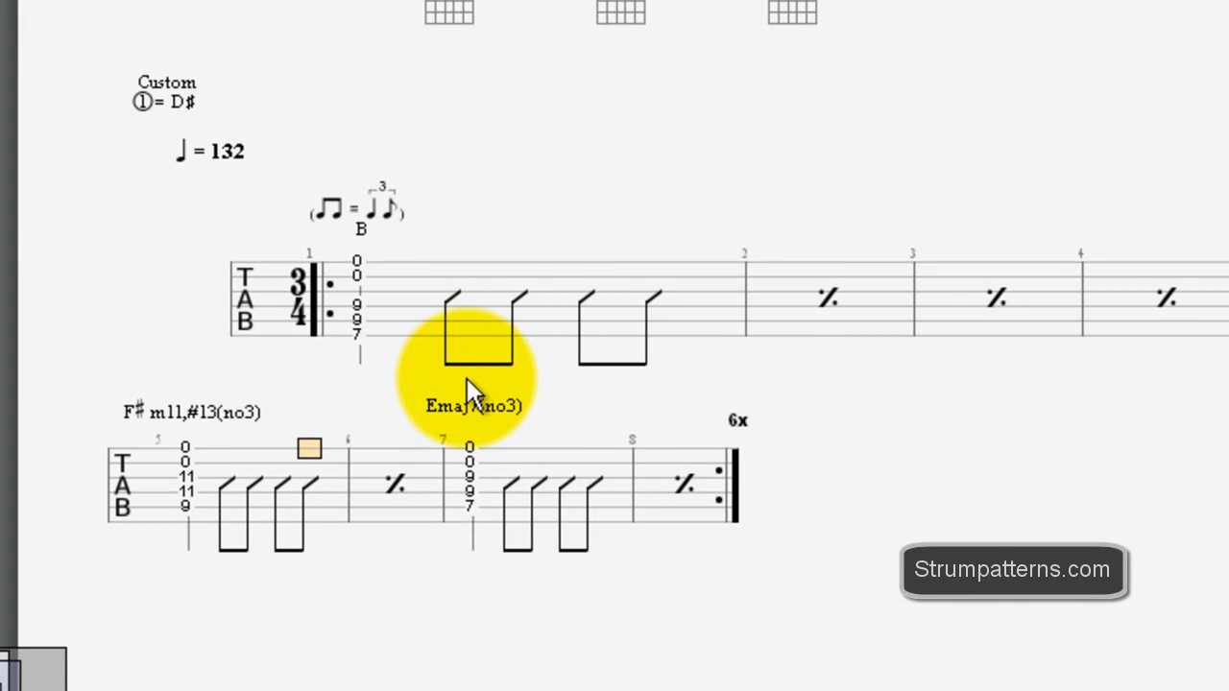
Step: Append an empty bar 9 after the repeated section
click(450, 269)
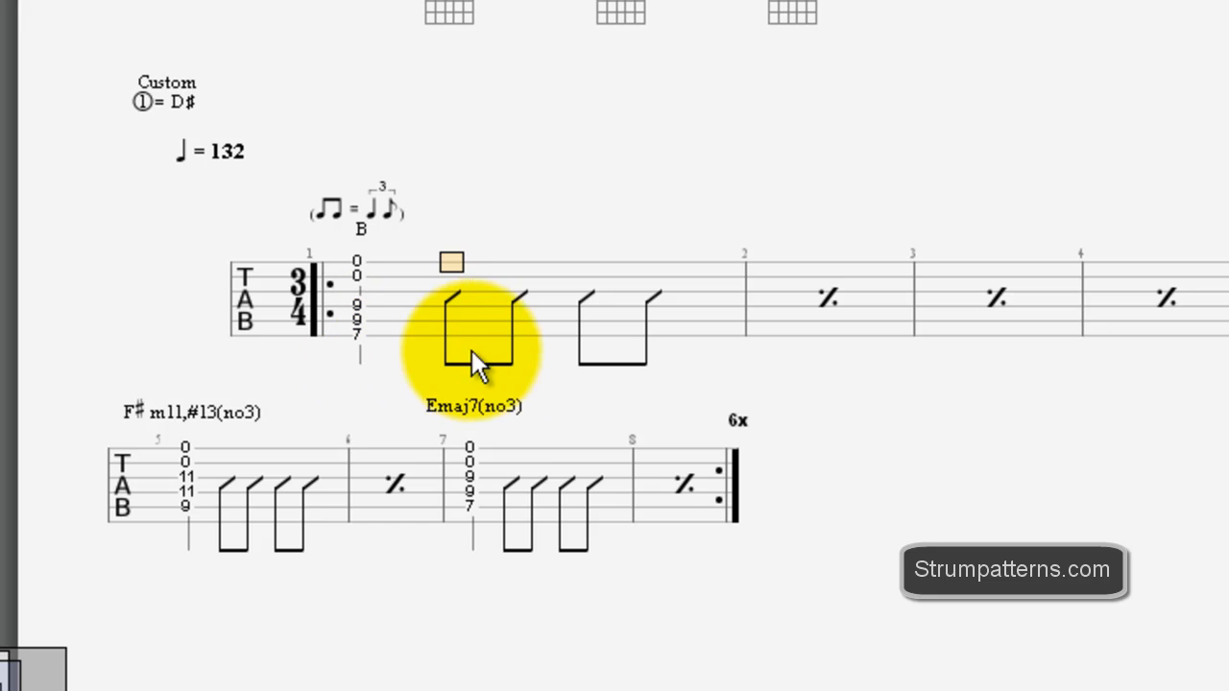
click(699, 487)
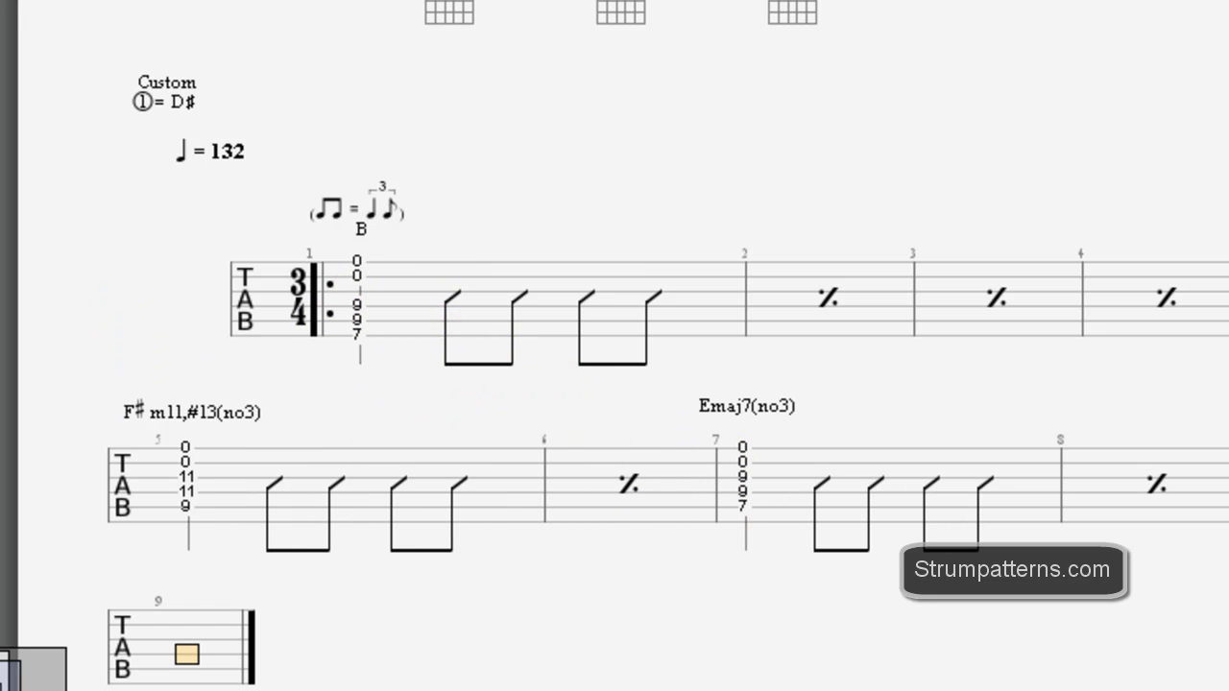